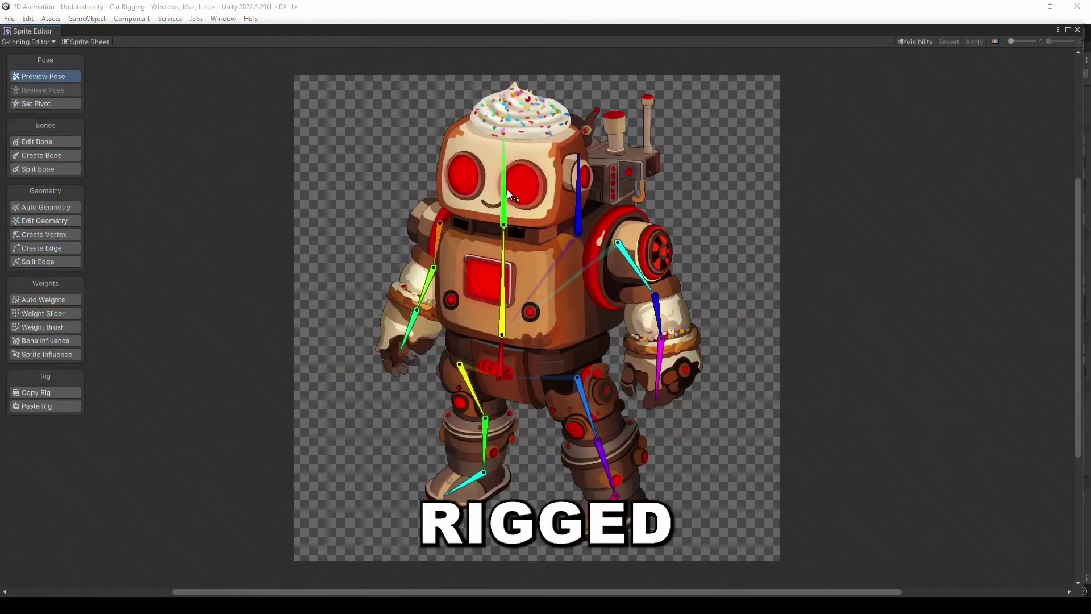
Test the robot rig in pose preview by slightly rotating the head bone and the chest bone.
click(507, 189)
drag(504, 189, 509, 189)
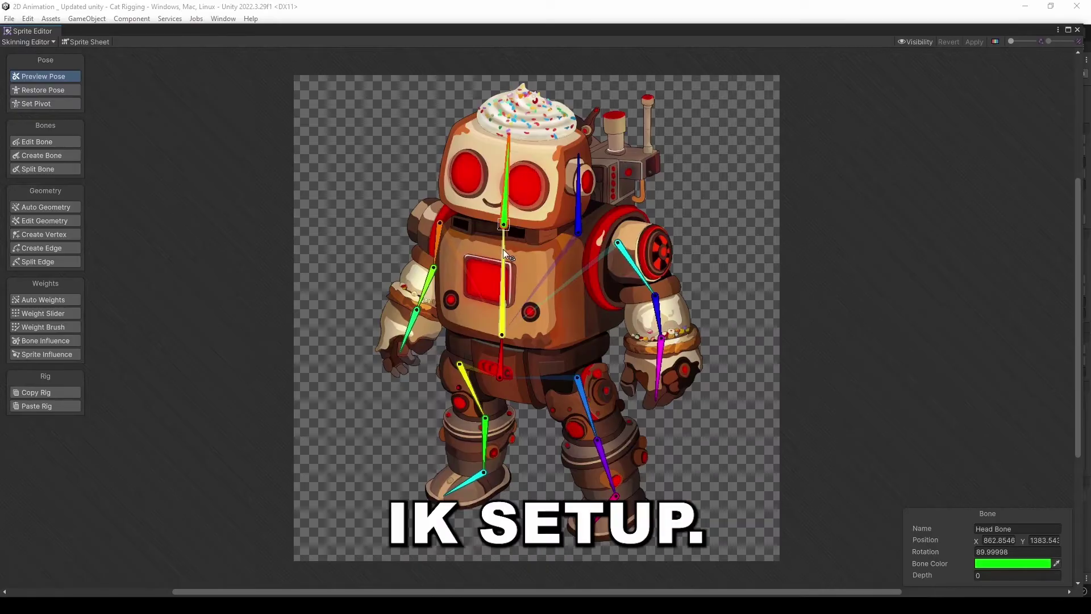
drag(504, 254, 512, 248)
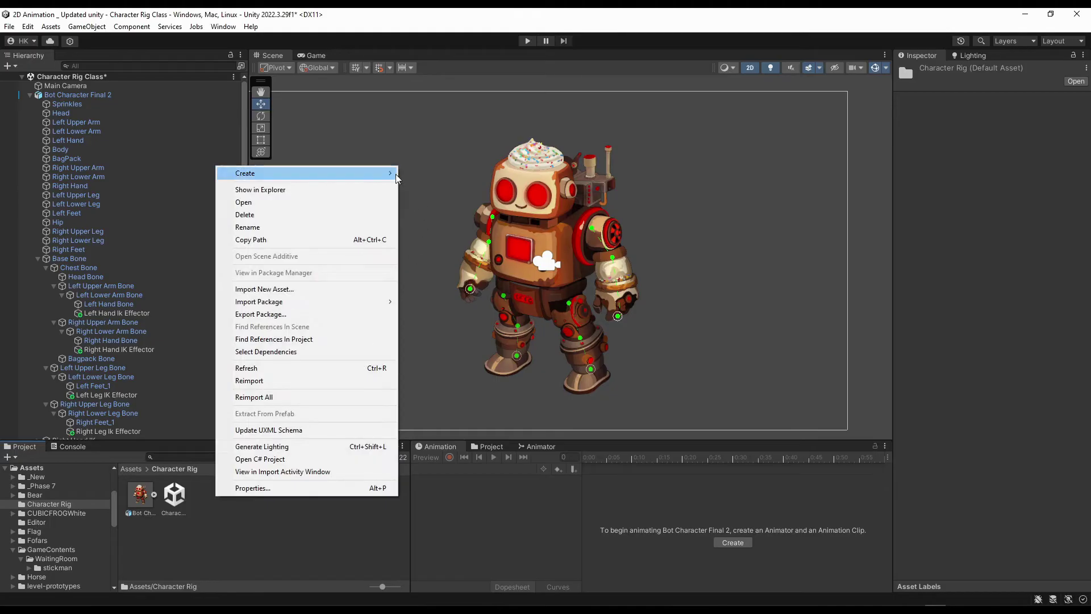
Create a folder named Animations inside the Character Rig assets folder.
mouse_move(396, 178)
click(462, 74)
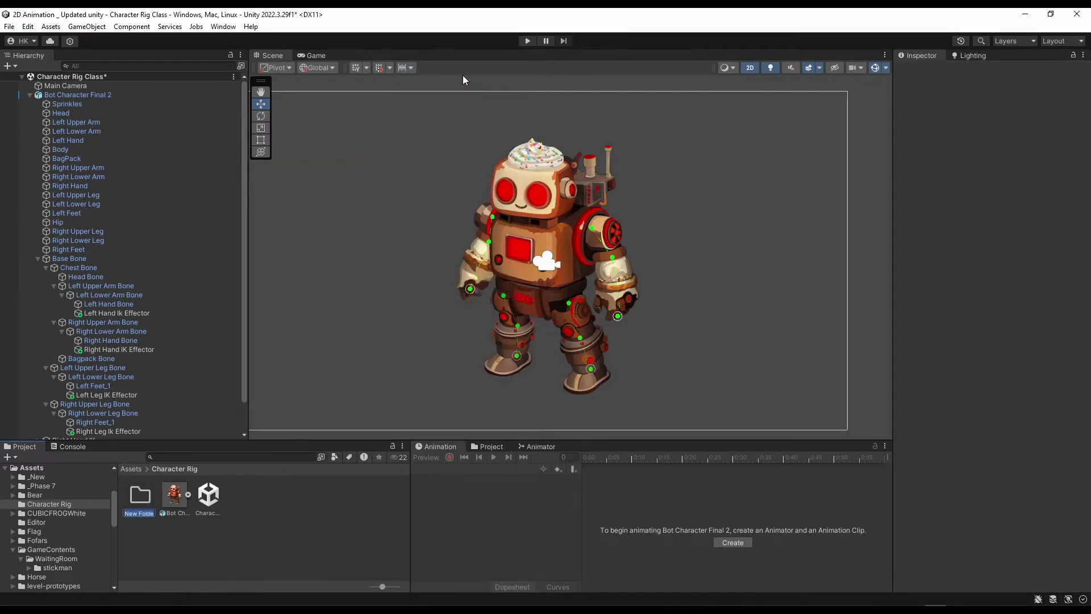
text(Animations)
key(Return)
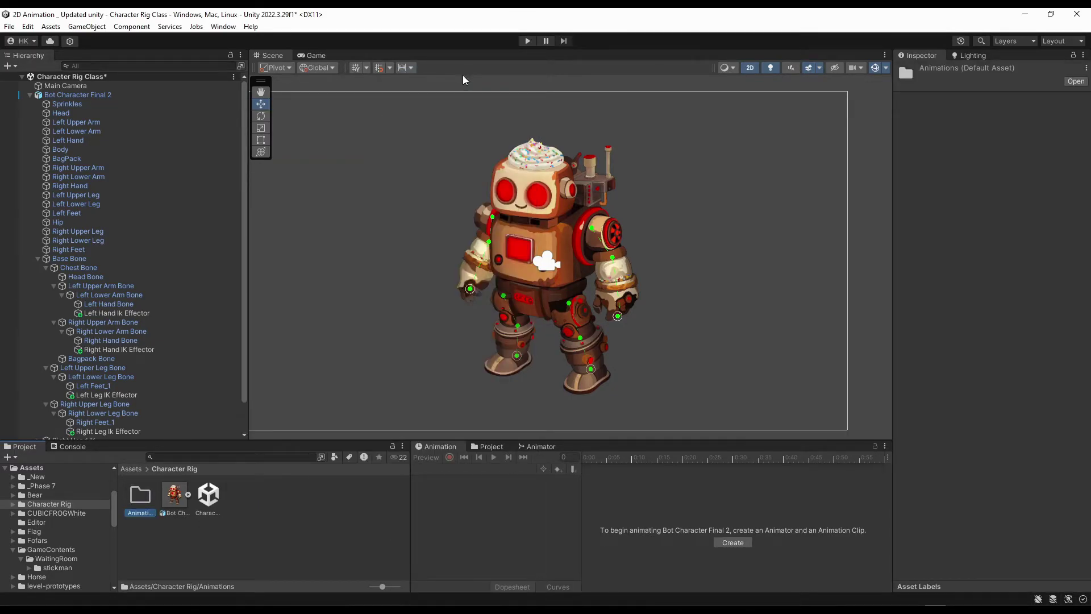
Select Bot Character Final 2 in the scene and open the Animation window for it.
click(85, 94)
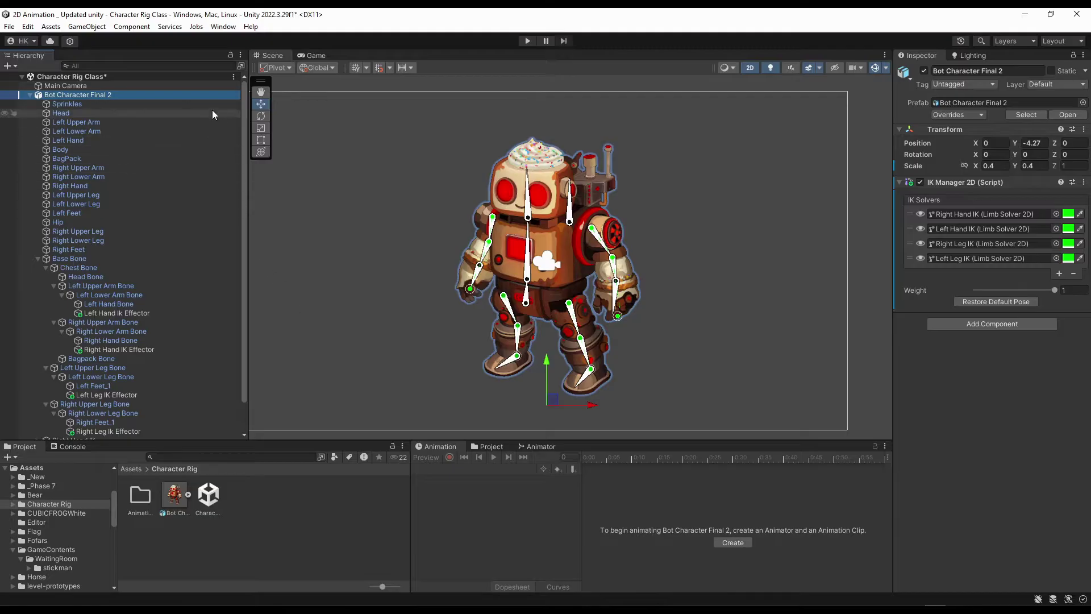
click(223, 26)
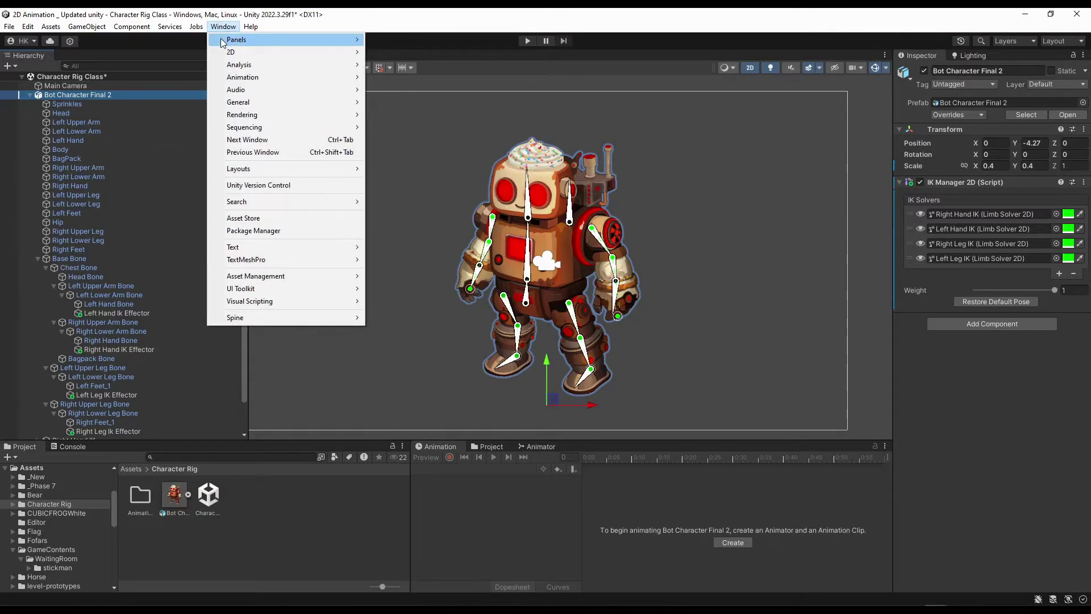
mouse_move(276, 79)
click(421, 79)
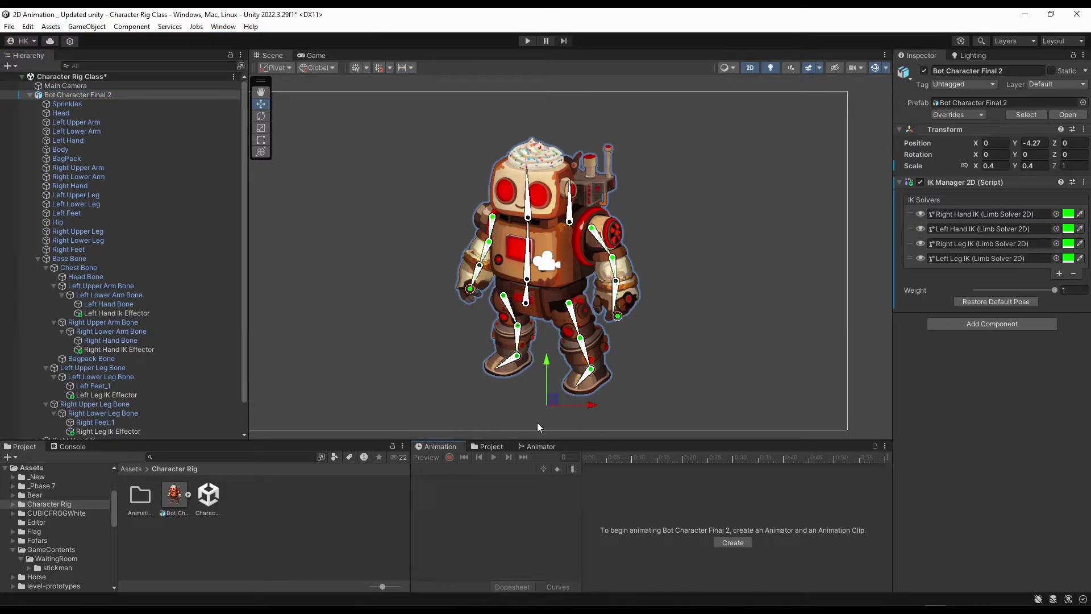
Create an animation clip named Idle in the Animations folder for the robot and save the scene.
click(733, 542)
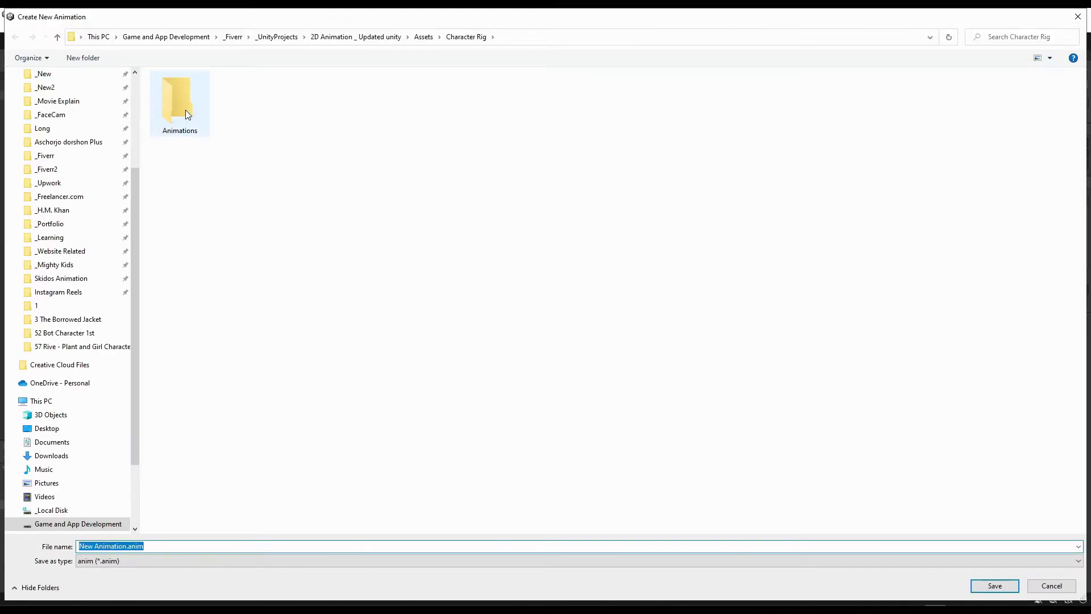
double_click(185, 110)
drag(125, 547, 37, 536)
text(Idle)
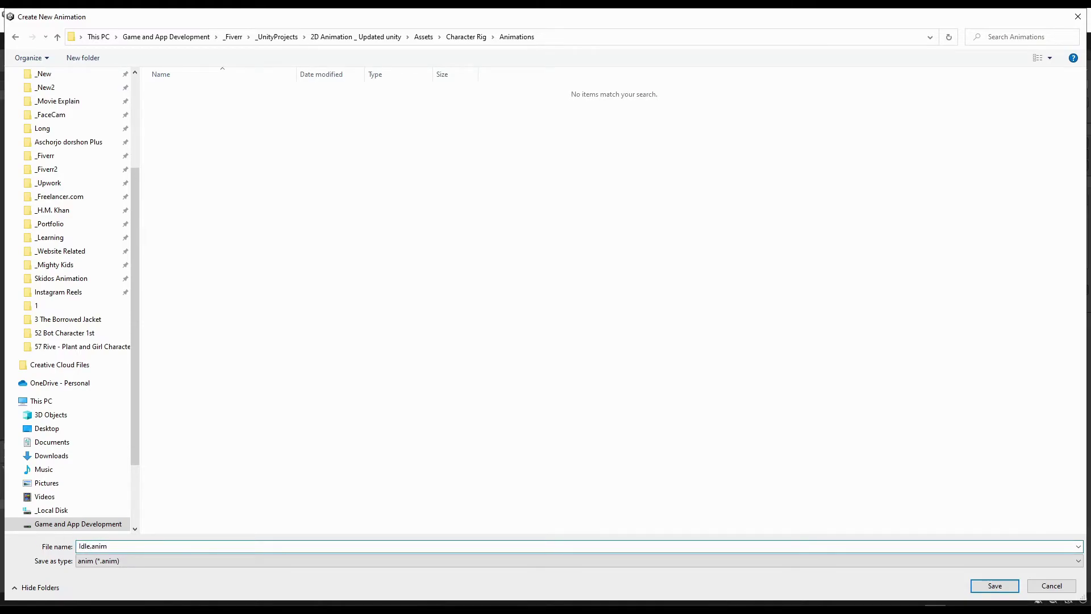
key(Return)
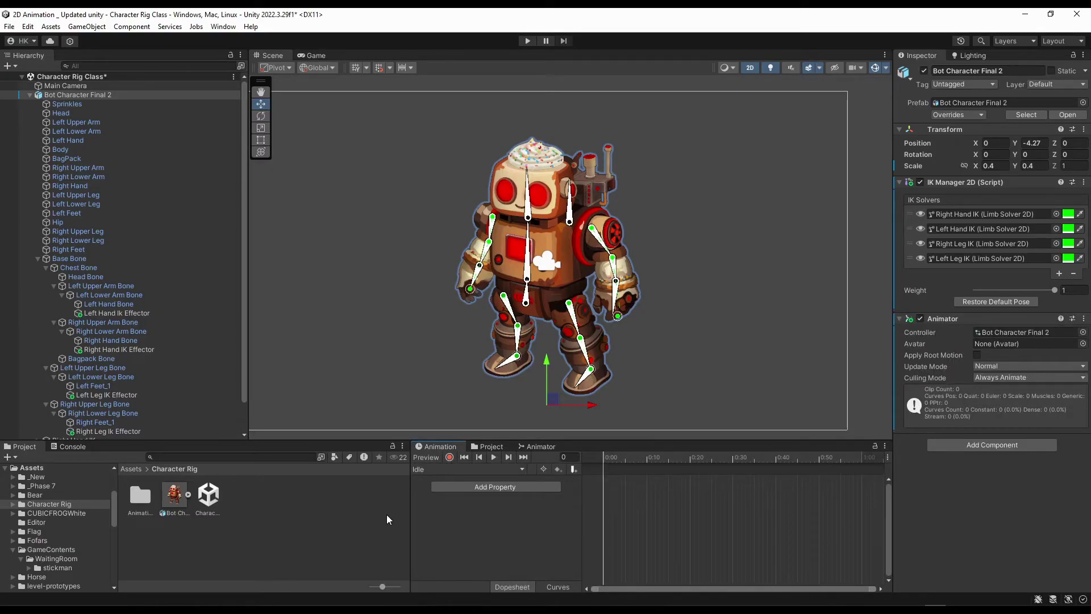
key(ctrl+s)
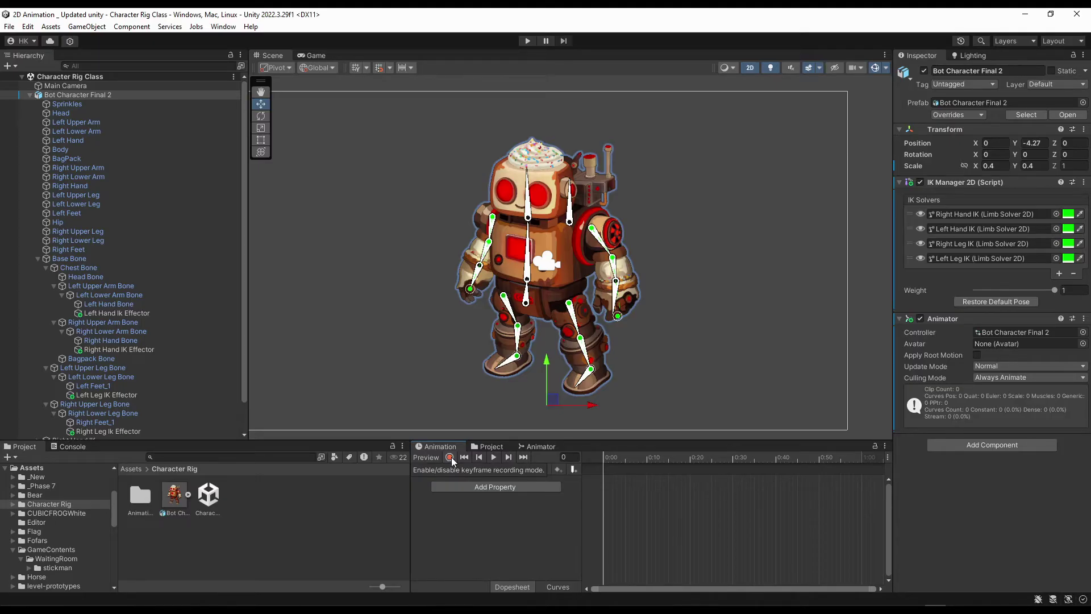
Start keyframe recording and, at frame 30, rotate the chest bone to 1.319 and raise it to position X 1.85.
click(450, 457)
drag(410, 517, 245, 524)
click(650, 459)
scroll(544, 320, up, 3)
click(490, 305)
scroll(486, 273, up, 2)
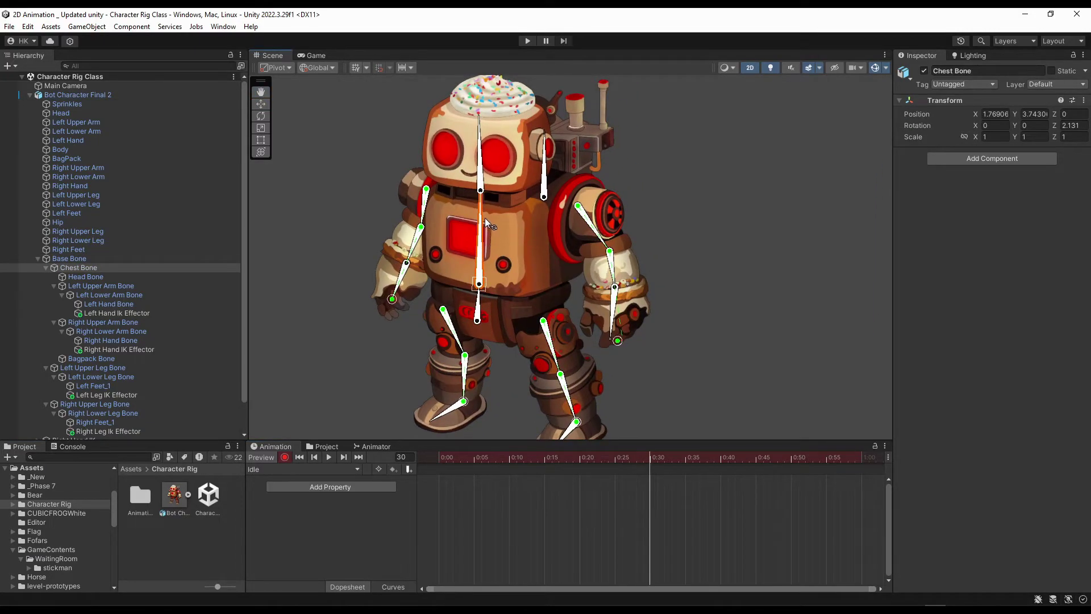
drag(482, 205, 483, 203)
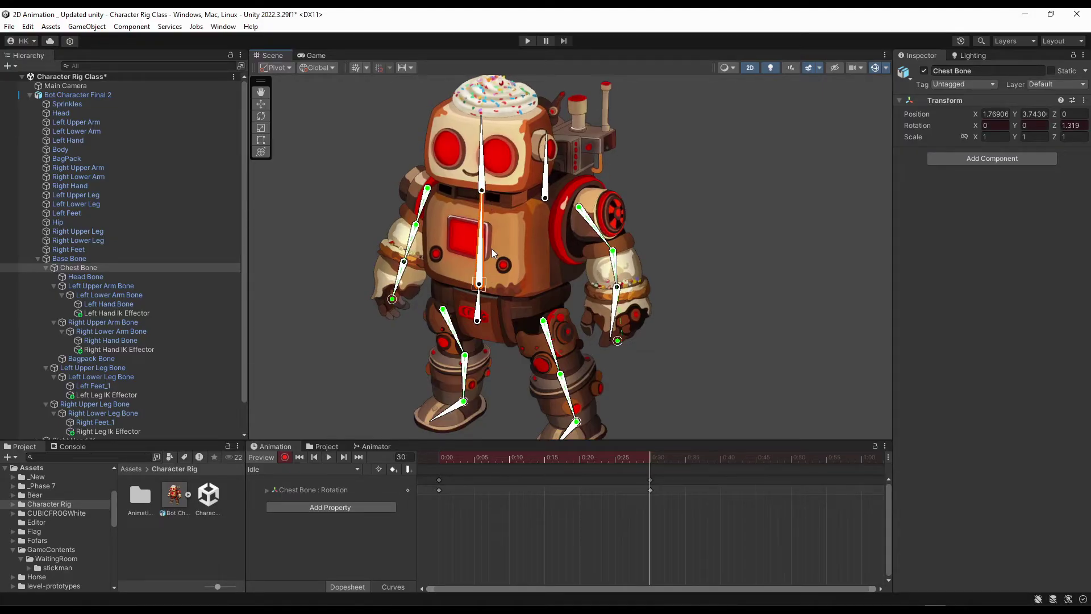
key(w)
drag(482, 240, 482, 240)
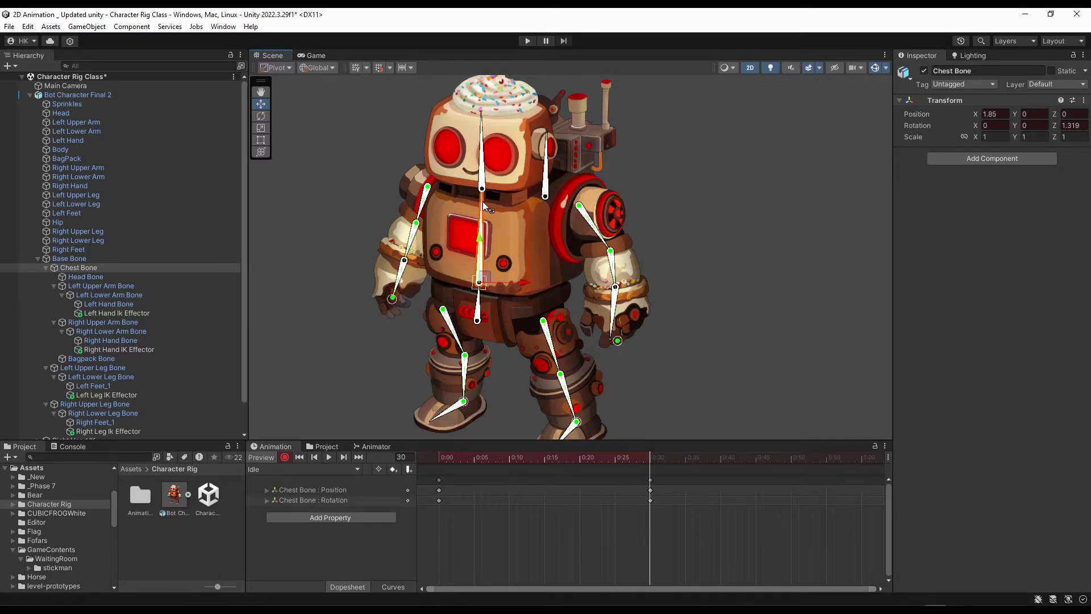
At frame 30, raise and slightly turn the head bone, and lower the backpack bone to position X 4.17, Y -3.07.
click(483, 151)
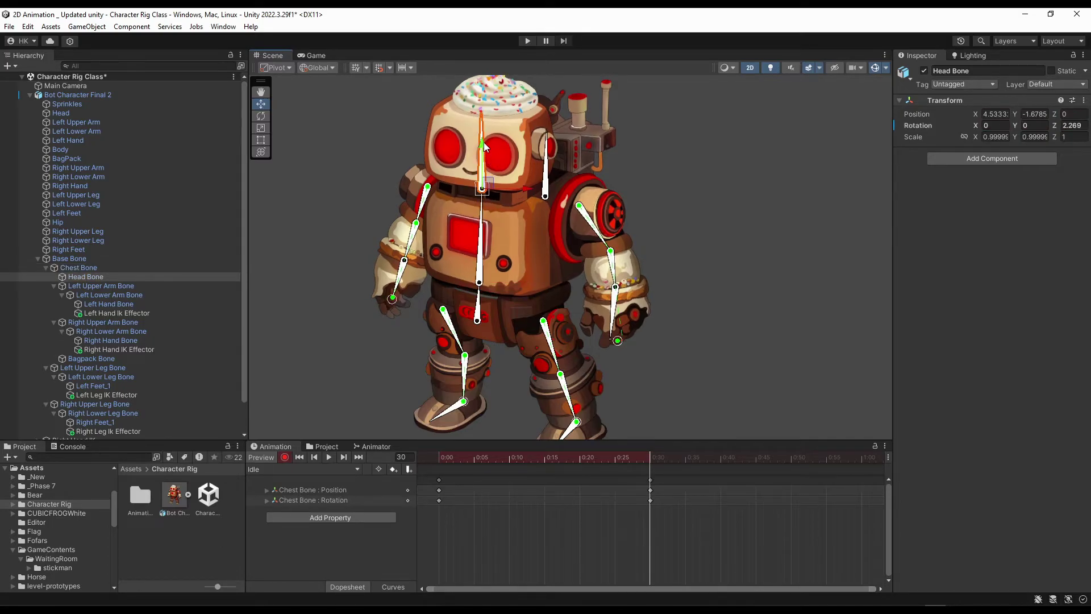
drag(481, 145, 486, 128)
click(547, 199)
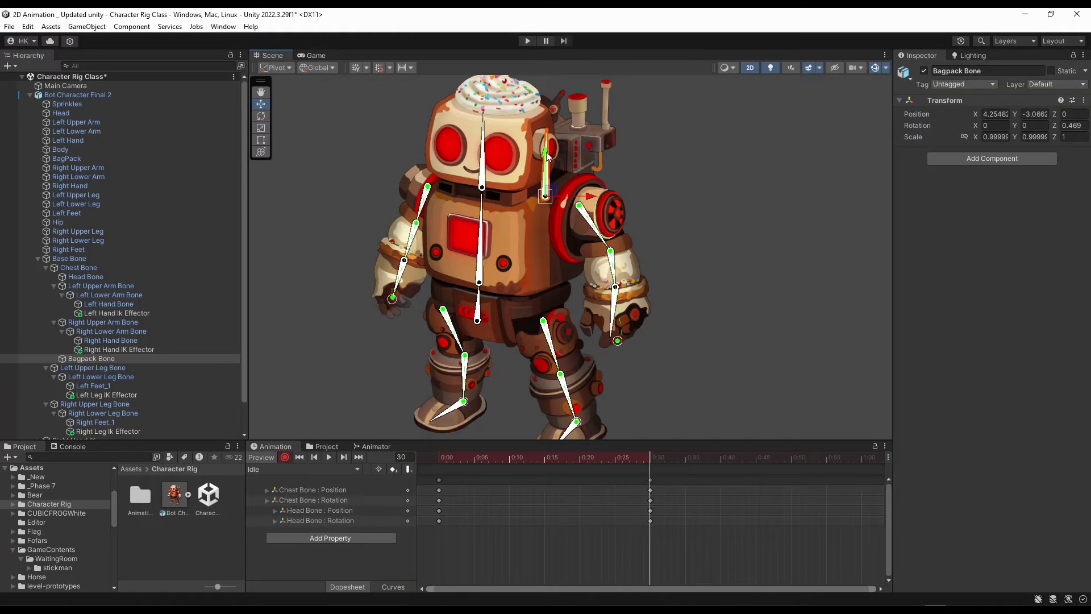
drag(547, 156, 548, 156)
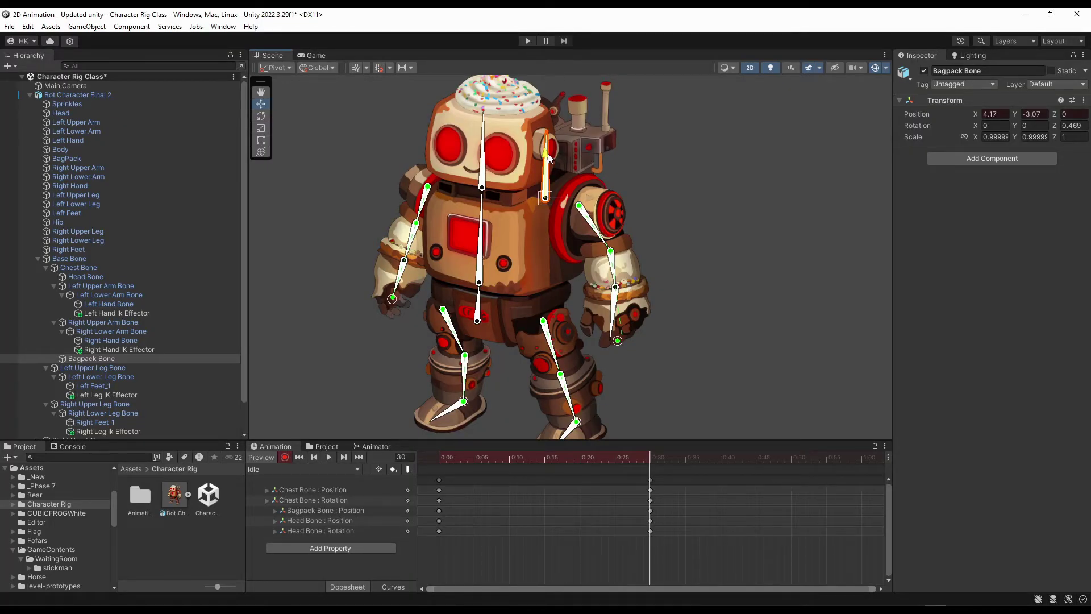
At frame 30, move both hand IK targets outward and slightly up, adjust the hand rotation, and scrub to check the motion.
mouse_move(393, 299)
mouse_down()
mouse_move(374, 294)
mouse_move(366, 274)
mouse_move(376, 289)
mouse_up()
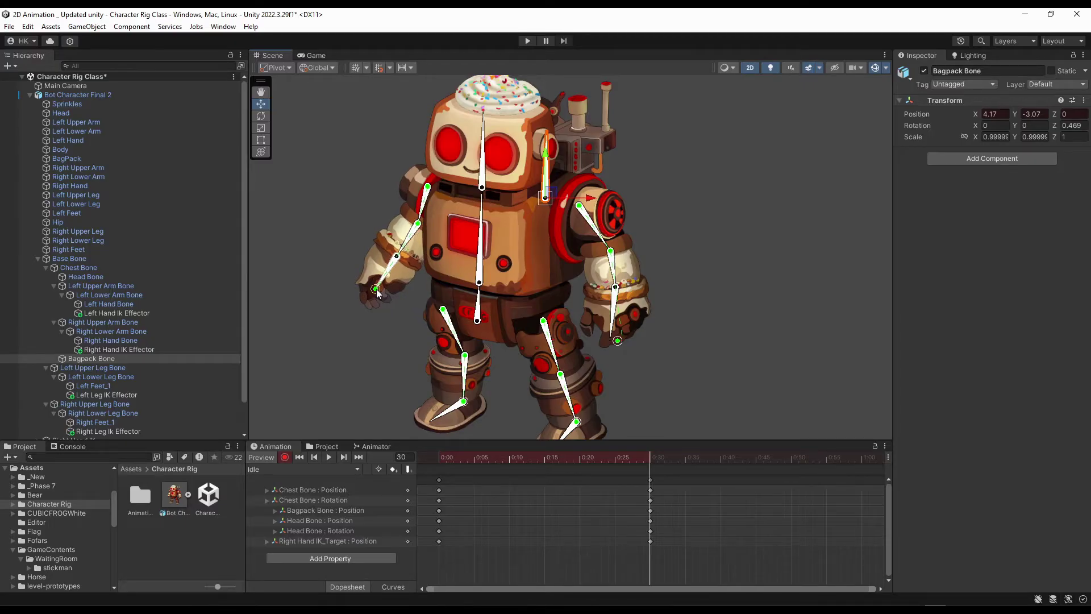
mouse_move(619, 341)
mouse_down()
mouse_move(652, 325)
mouse_move(636, 335)
mouse_up()
drag(387, 272, 384, 274)
drag(443, 457, 609, 476)
drag(608, 476, 650, 476)
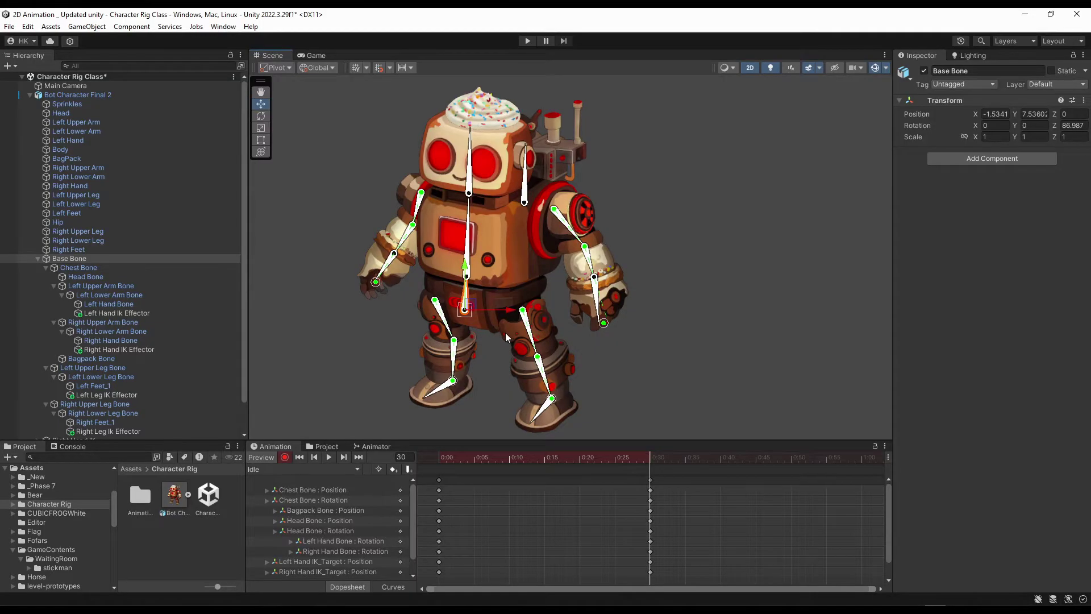
At frame 30, shift the base bone to position X -1.51, nudge it slightly upward, and scrub the clip to check it.
scroll(489, 333, up, 3)
middle_drag(489, 333, 470, 283)
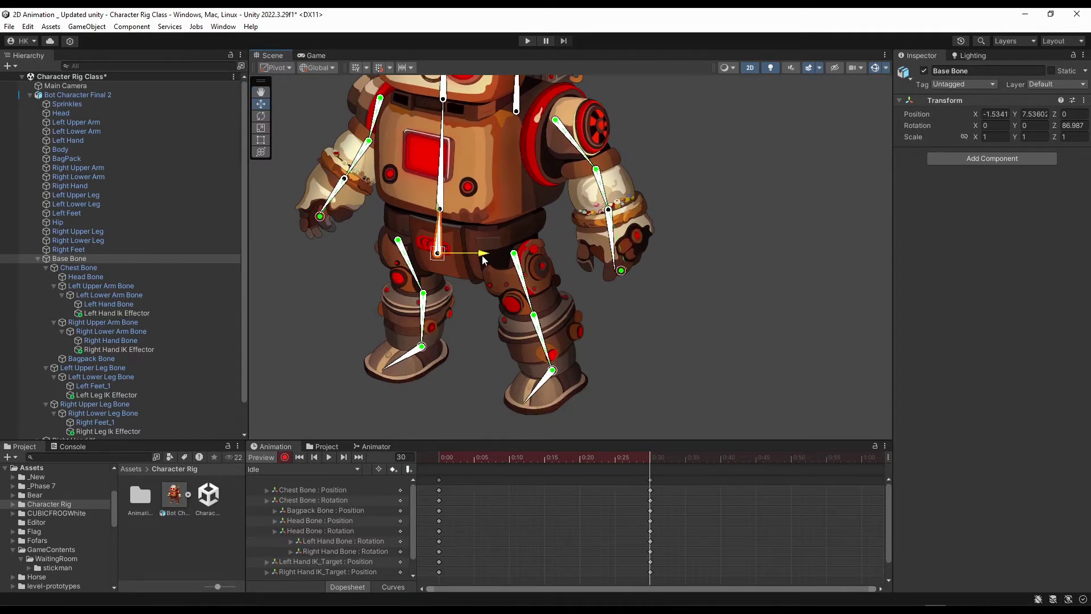
drag(483, 260, 485, 259)
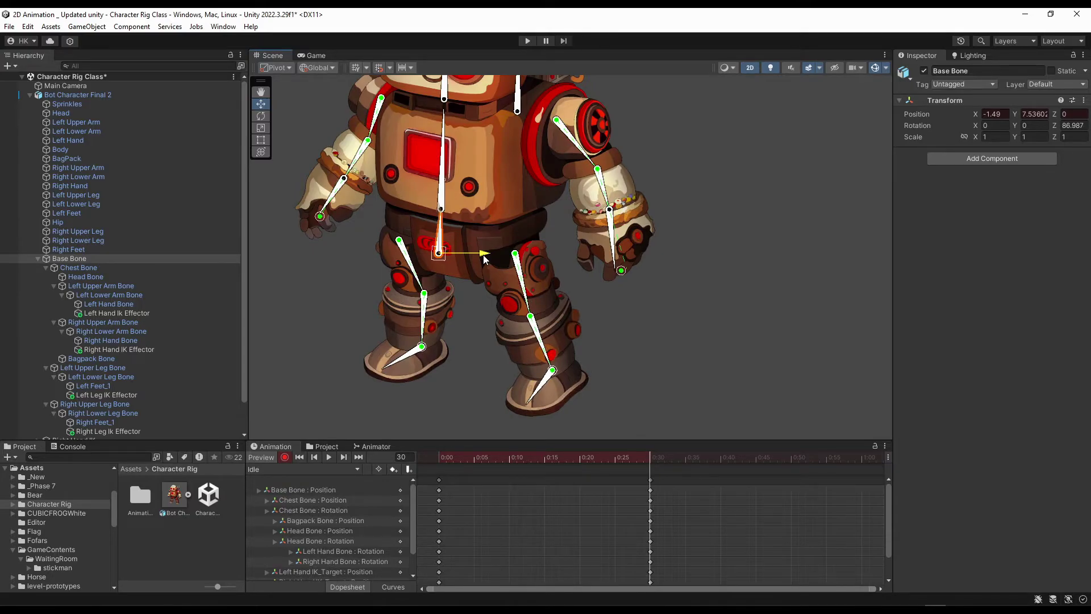
key(ctrl+z)
drag(483, 259, 484, 259)
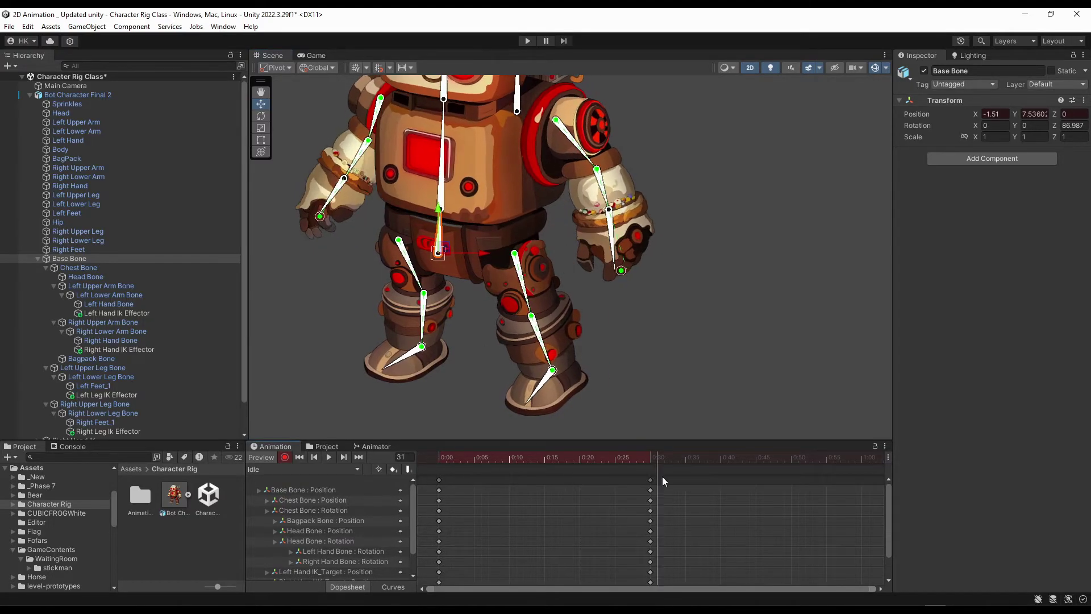
drag(438, 211, 439, 208)
drag(438, 456, 650, 513)
scroll(376, 369, down, 2)
scroll(351, 347, down, 2)
Copy all keyframes from frame 0 to frame 60 so the Idle clip loops back to its starting pose.
drag(452, 458, 408, 508)
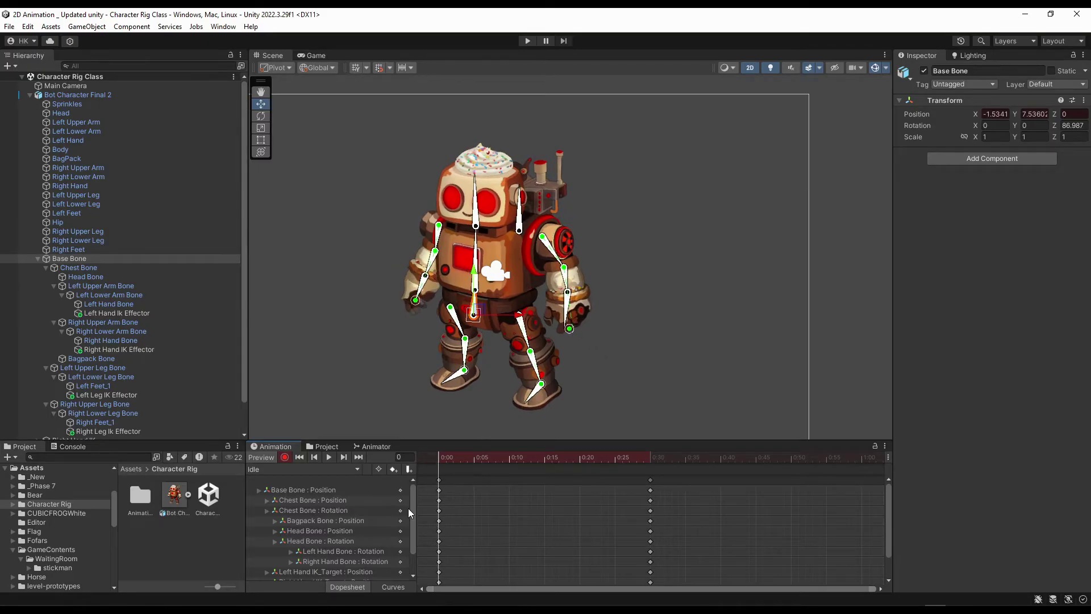
click(439, 481)
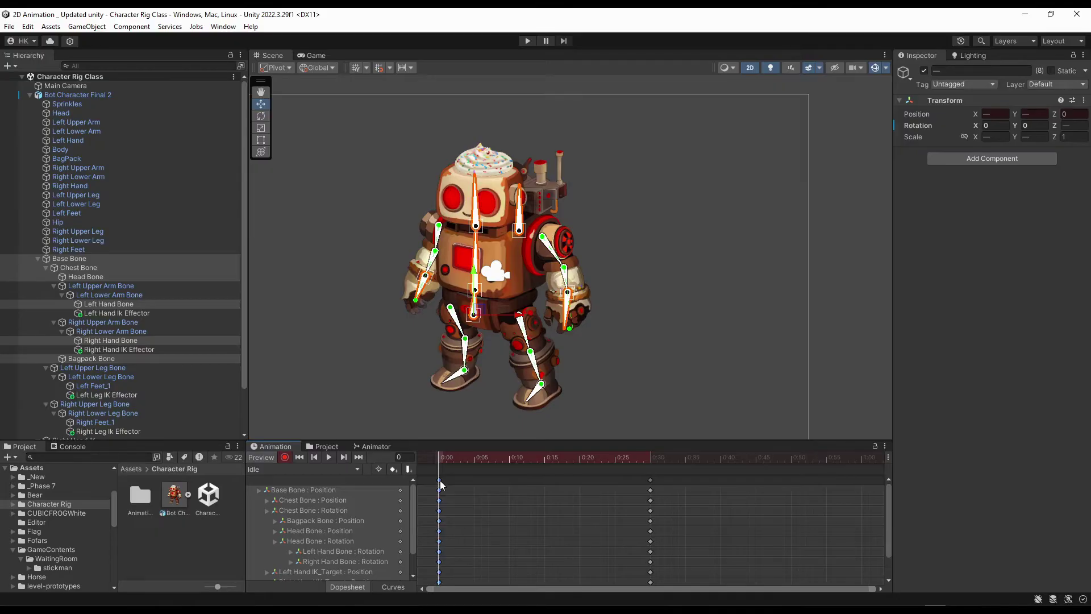
click(861, 463)
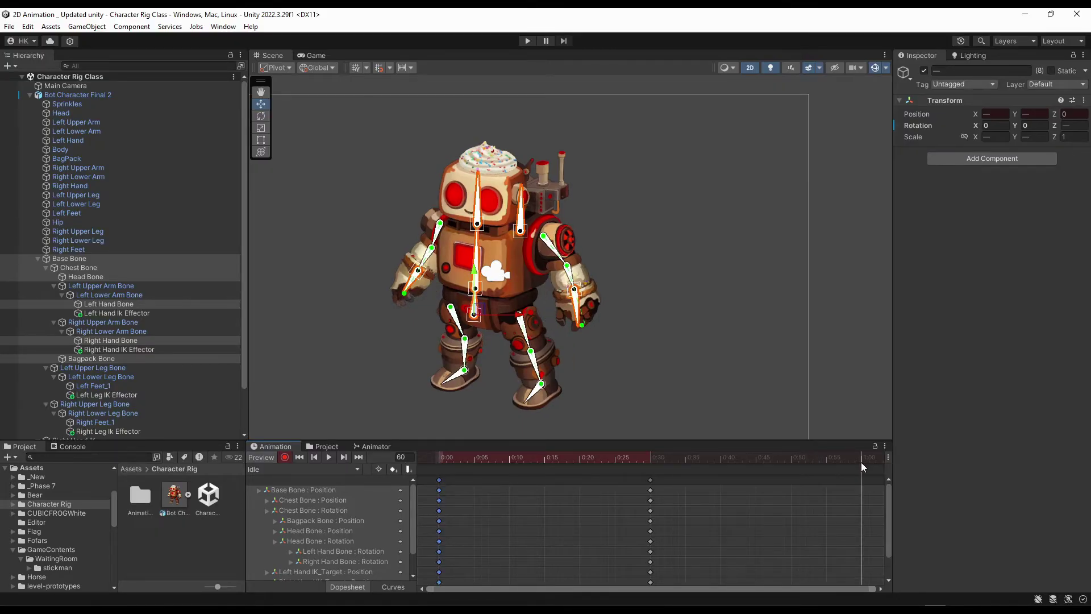
key(ctrl+v)
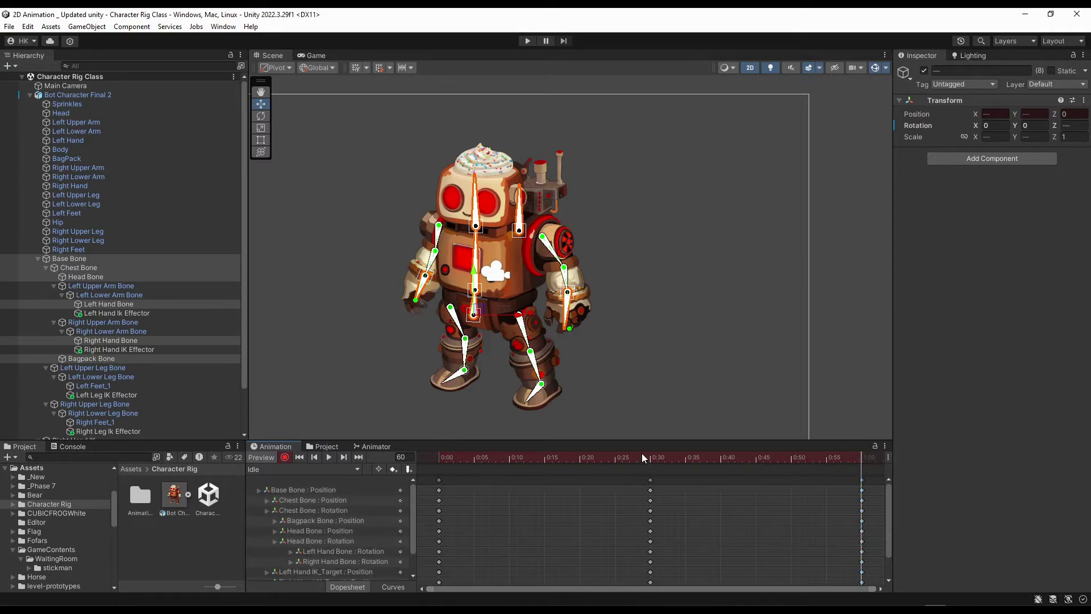
click(759, 364)
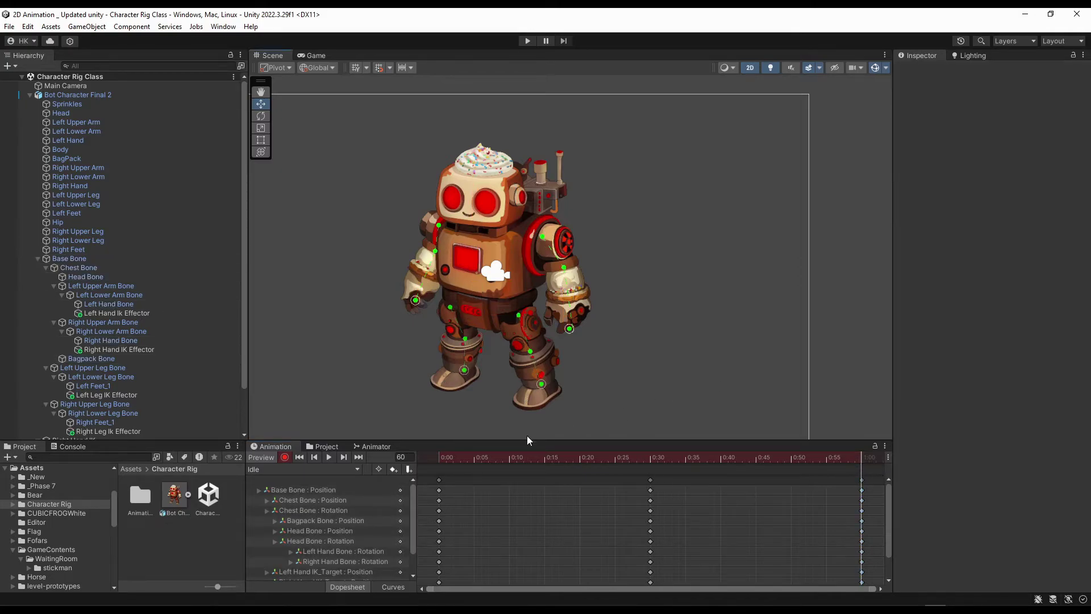
Play the Idle clip in the Game view and stretch its keyframes so the middle pose falls at 1:00 and the end at 2:00.
click(329, 457)
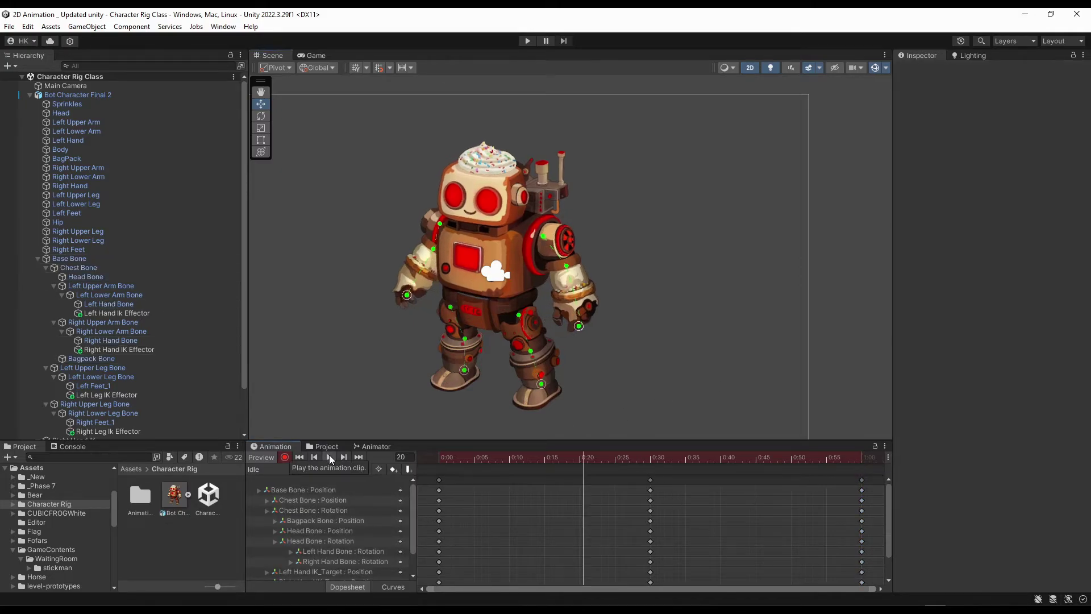
click(316, 56)
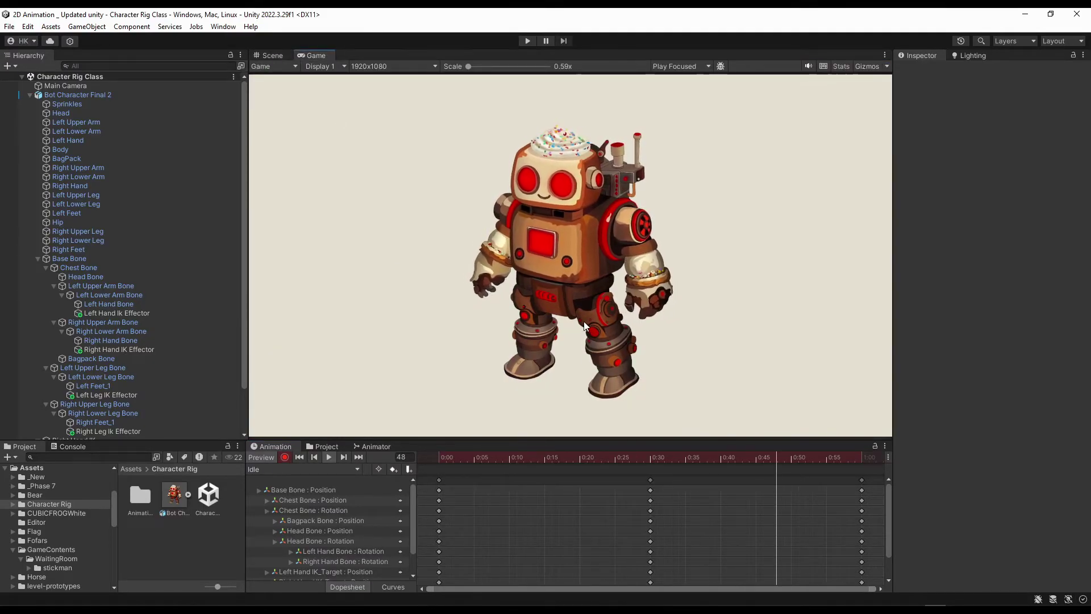
scroll(657, 534, down, 5)
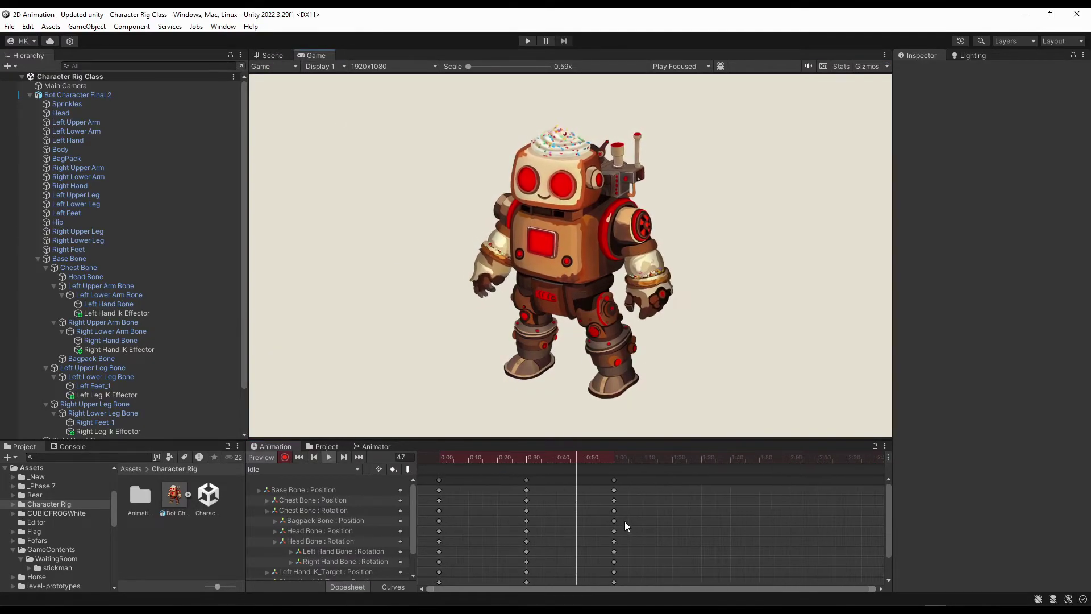
scroll(627, 521, down, 3)
drag(587, 476, 424, 473)
drag(569, 498, 695, 500)
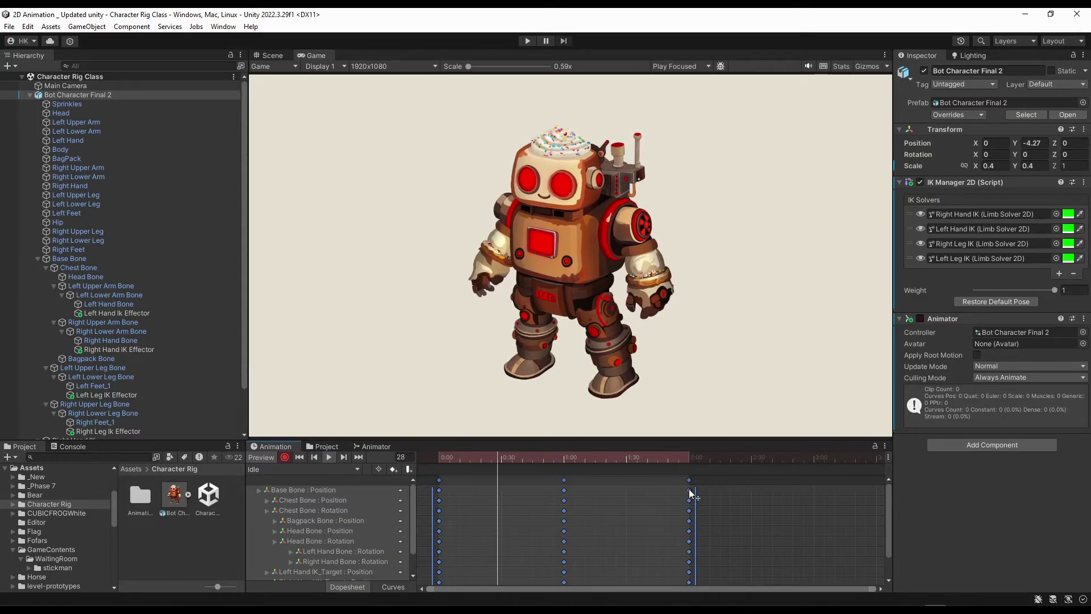
click(738, 509)
At frame 60, raise the chest bone further in the Scene view to position X 1.89.
click(563, 457)
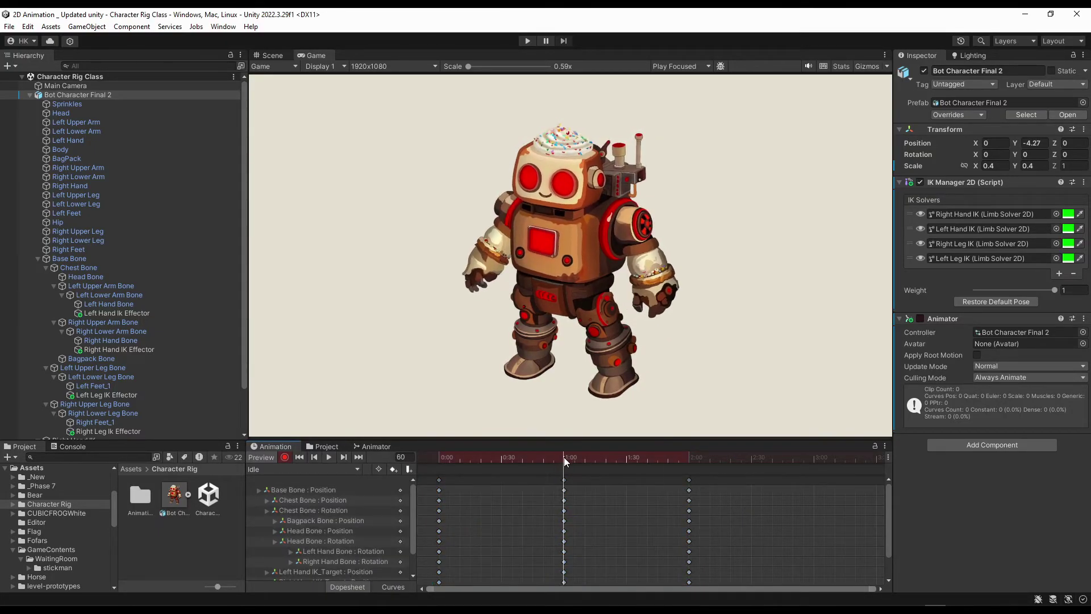
click(273, 55)
scroll(500, 233, up, 10)
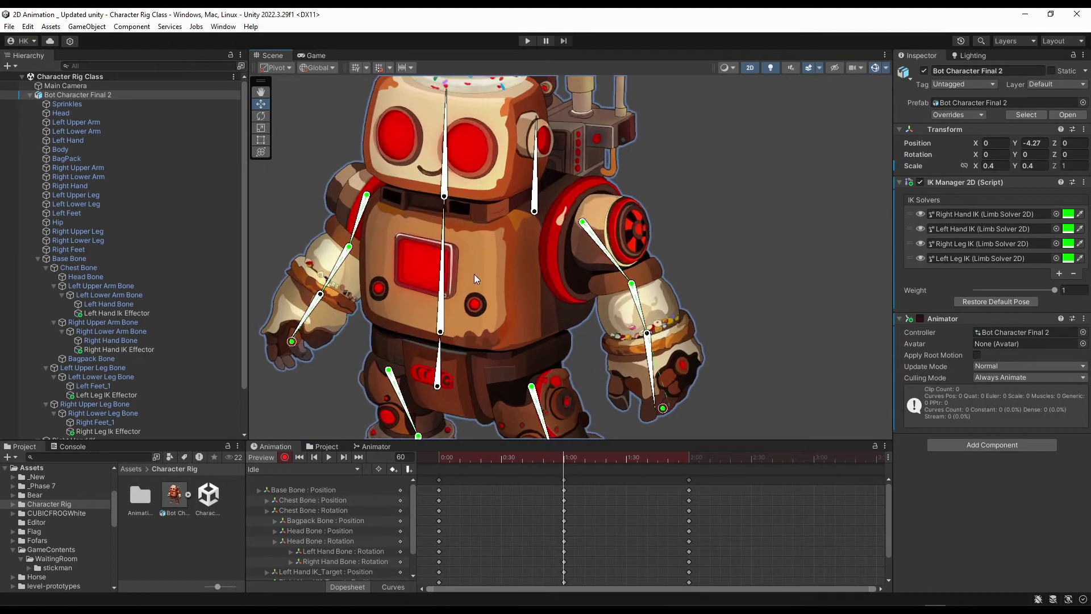
click(443, 323)
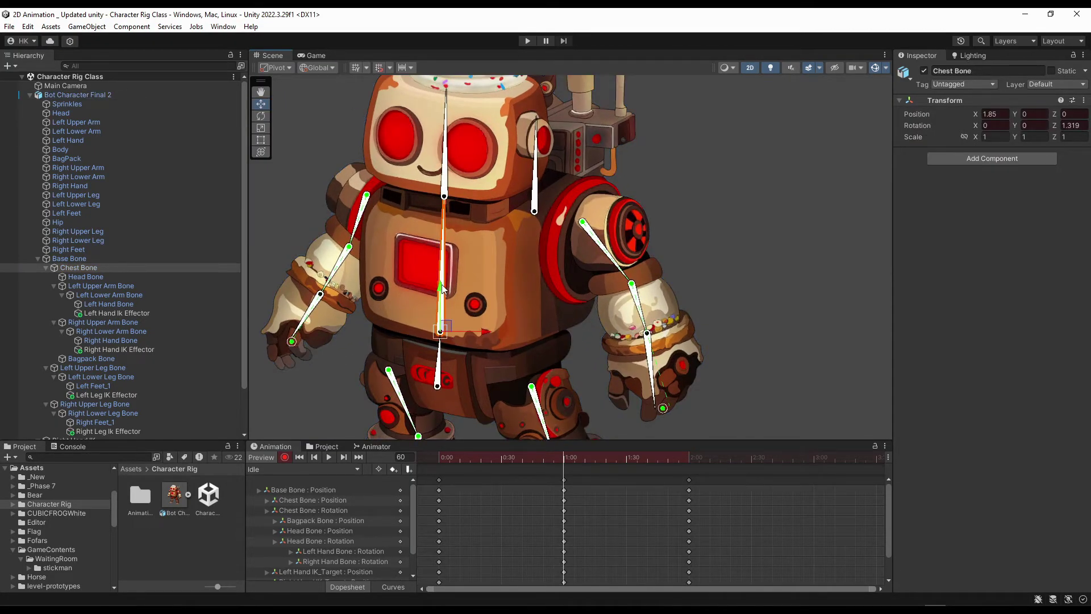
drag(441, 284, 443, 287)
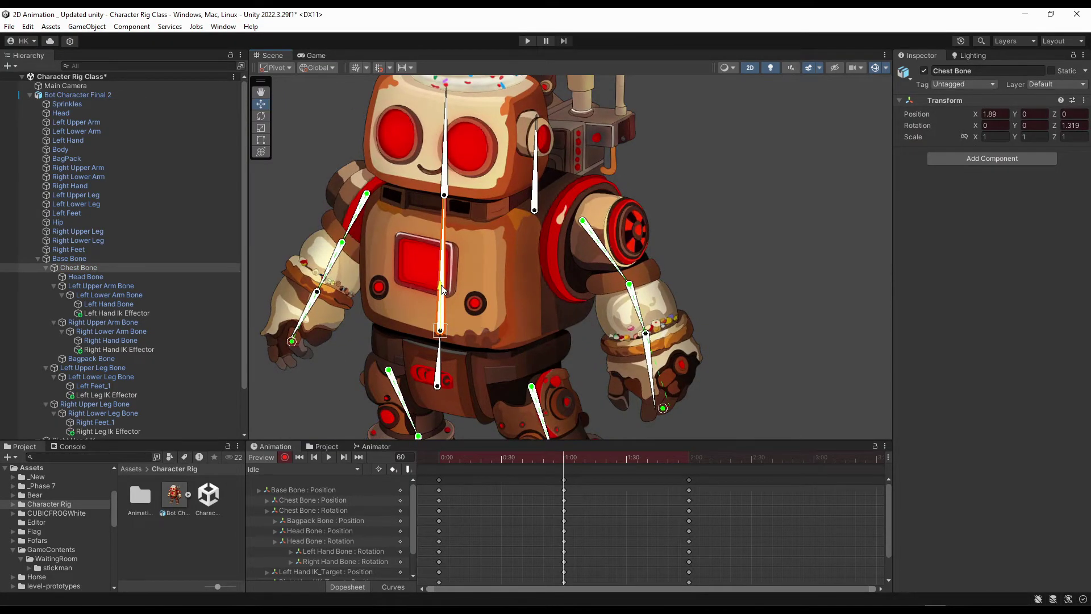
At frame 60 of the Idle clip, raise the head bone to position X 4.67.
click(446, 190)
drag(446, 156, 445, 151)
scroll(396, 296, down, 5)
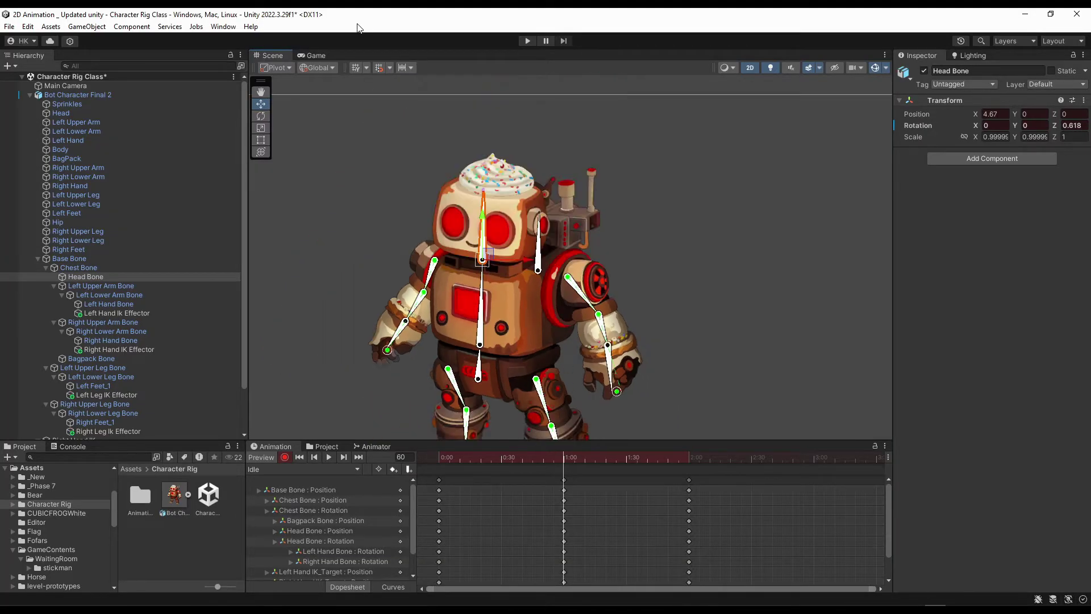
Play the Idle clip in the Game view and return the playhead to frame 0.
click(315, 55)
click(328, 458)
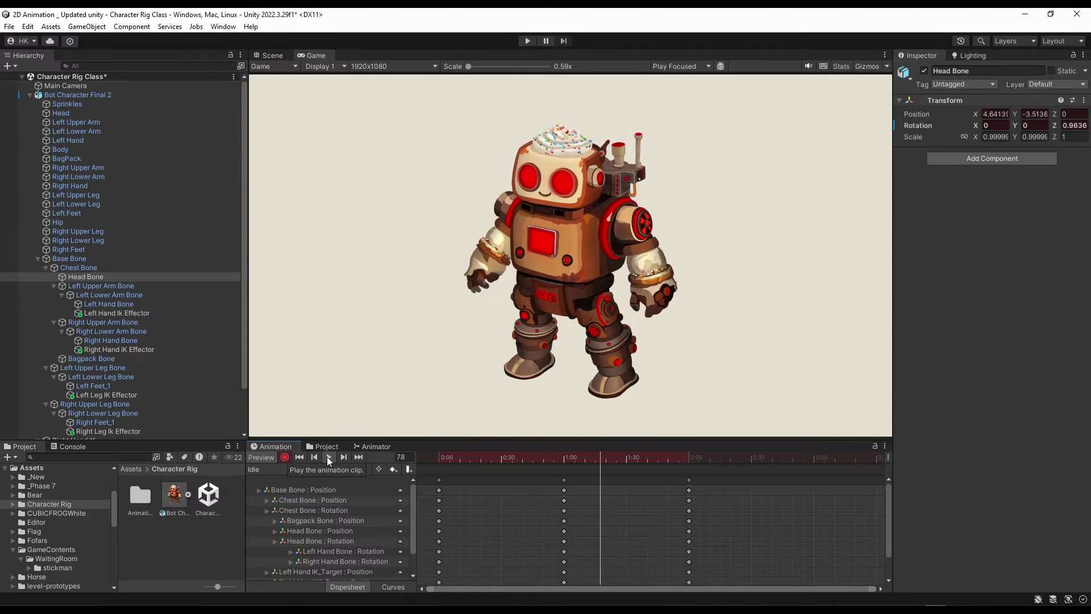
drag(460, 460, 398, 466)
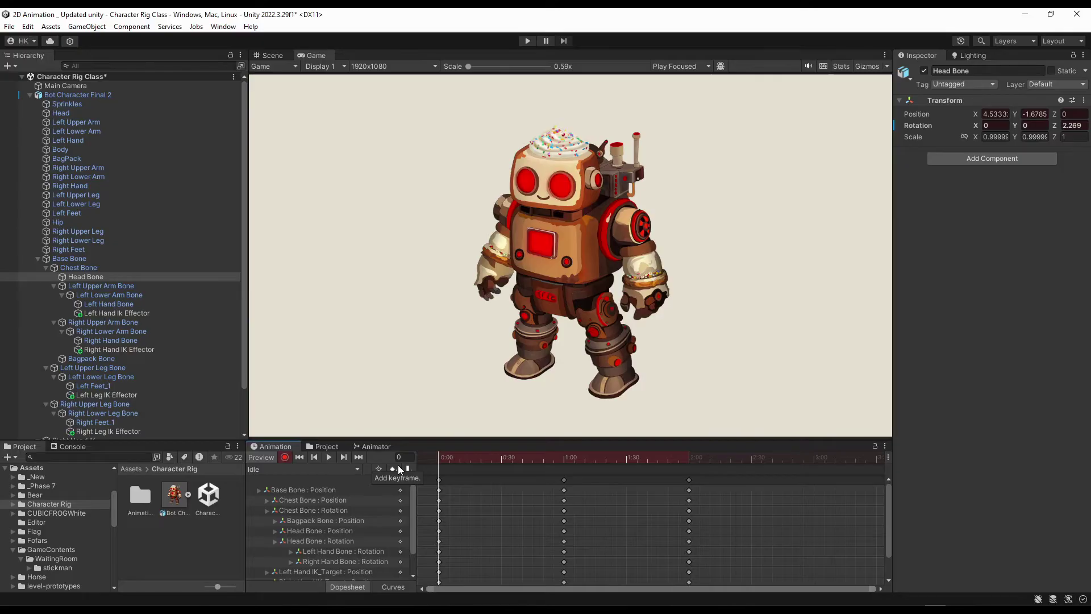
Save the scene and create a new animation clip named Walk for the robot.
key(ctrl+s)
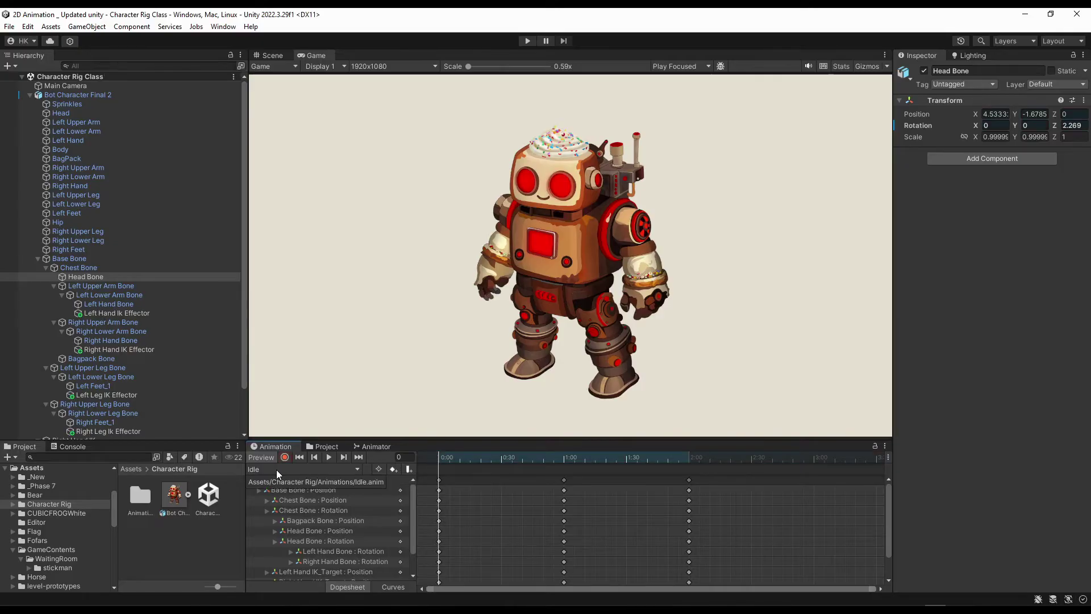
click(281, 469)
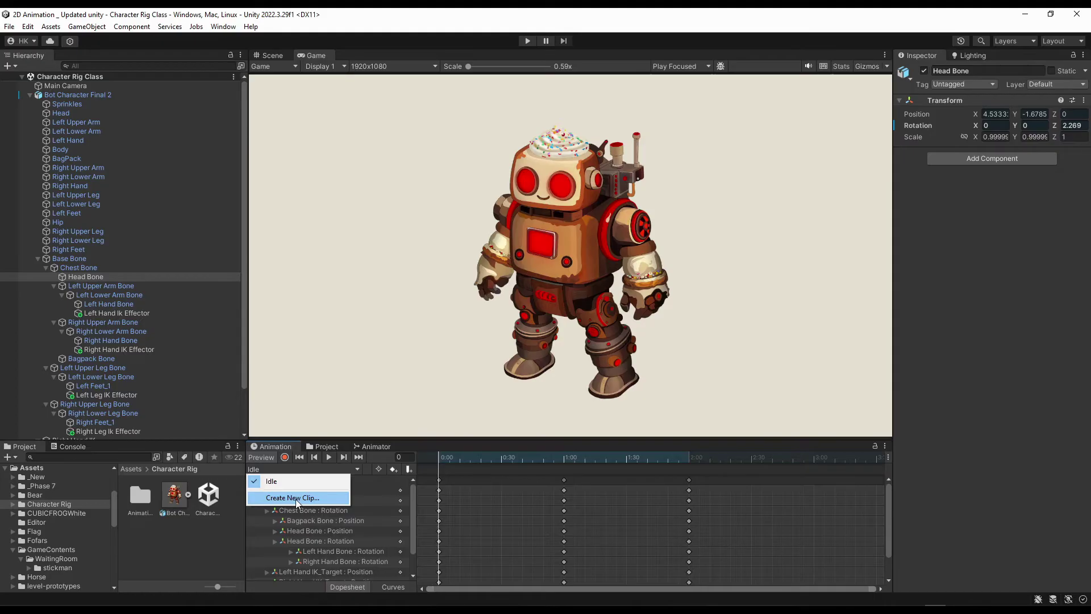
click(315, 498)
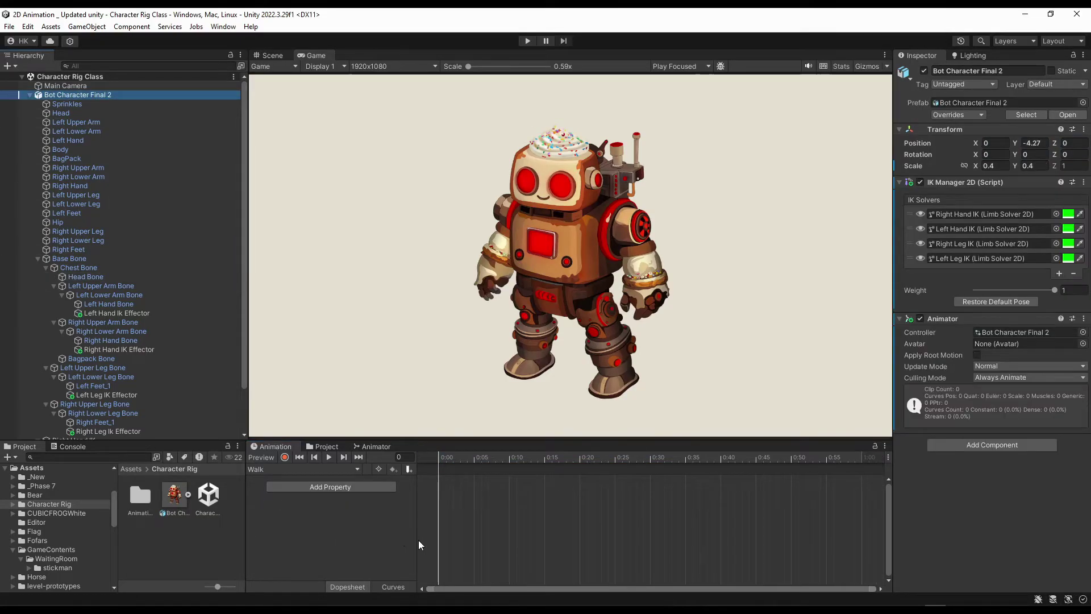
Record a weight of 0 for all four hand and leg IK solvers at frame 0 of the Walk clip.
click(98, 389)
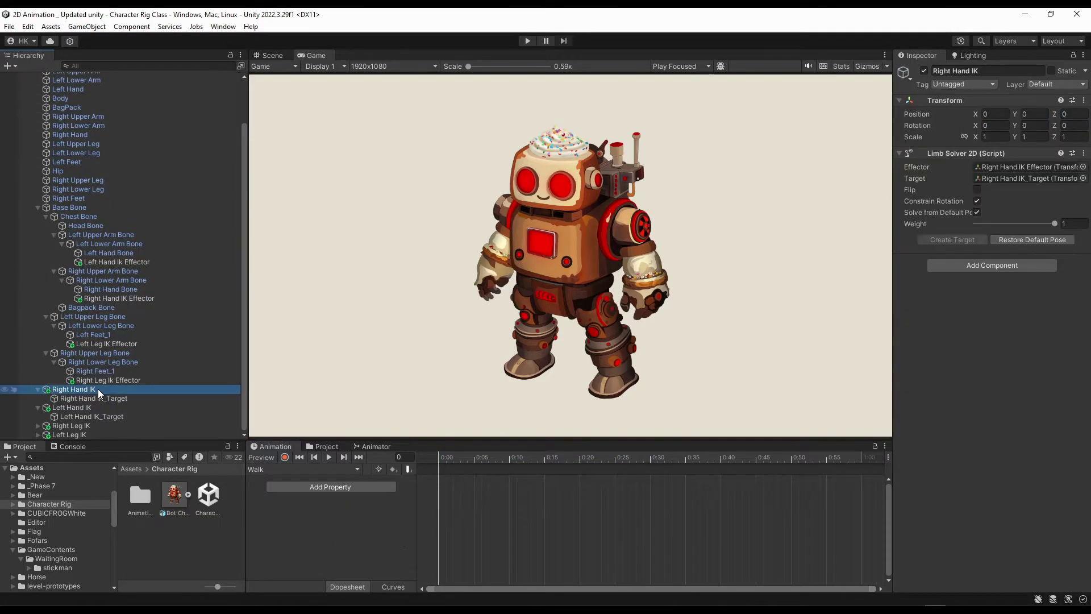
ctrl+click(94, 407)
ctrl+click(96, 425)
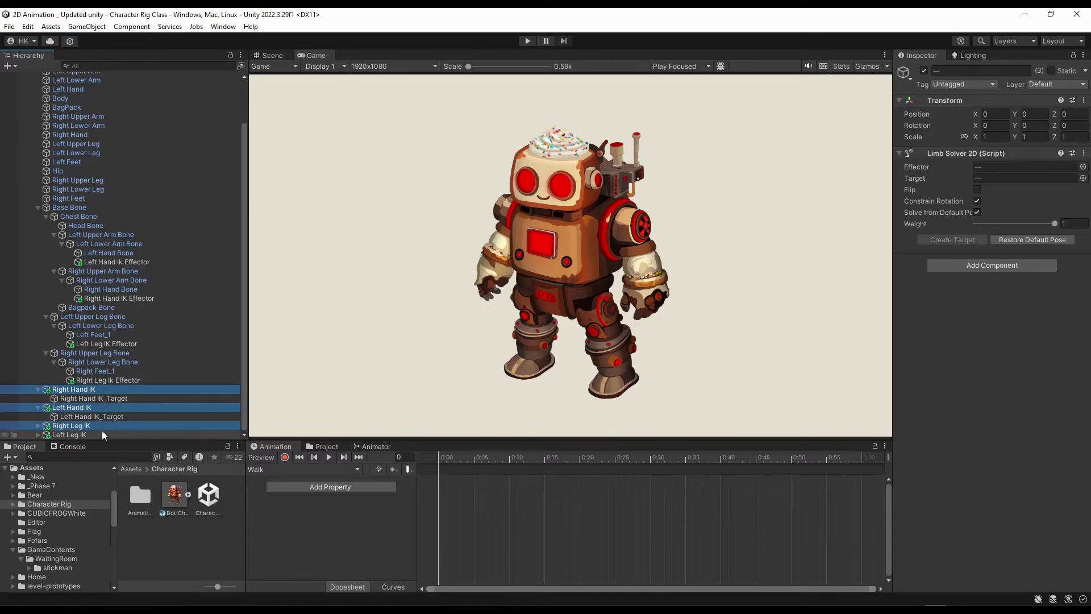
ctrl+click(103, 433)
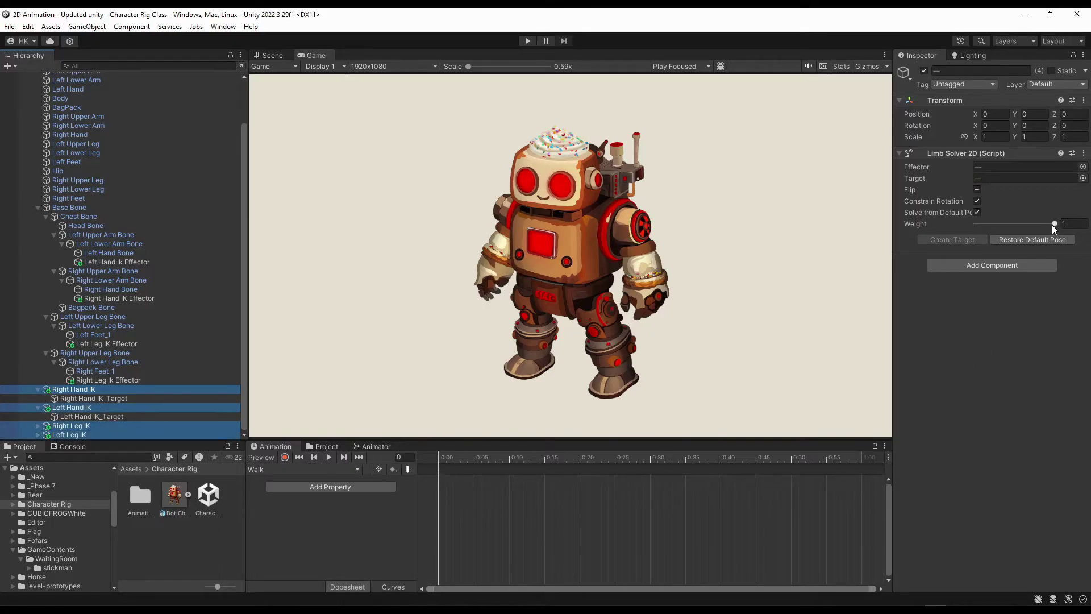
drag(1054, 224, 968, 226)
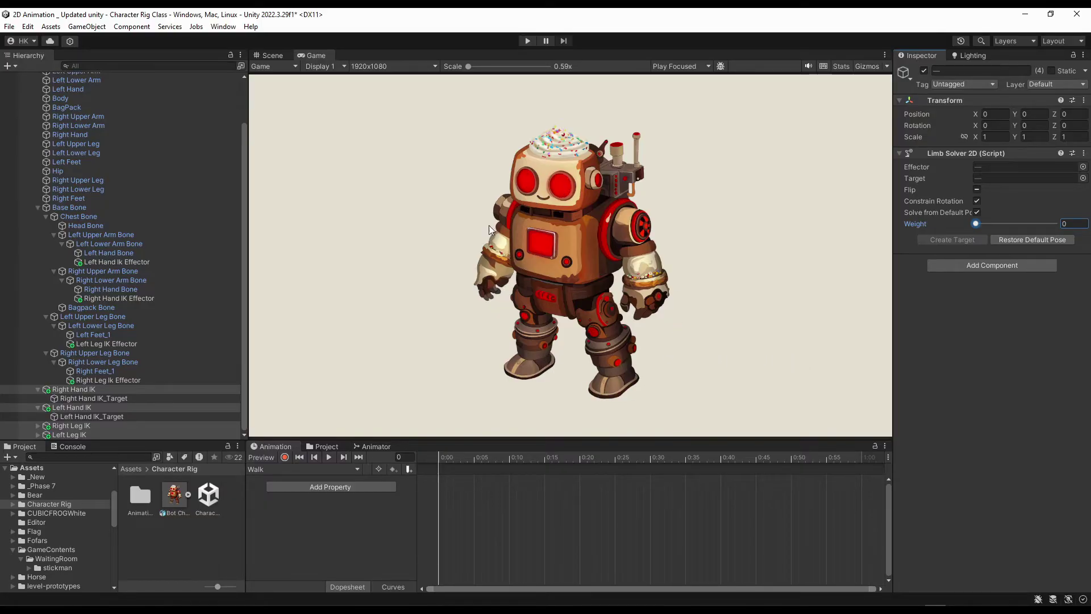
drag(977, 225, 1061, 231)
click(284, 457)
drag(1055, 224, 968, 226)
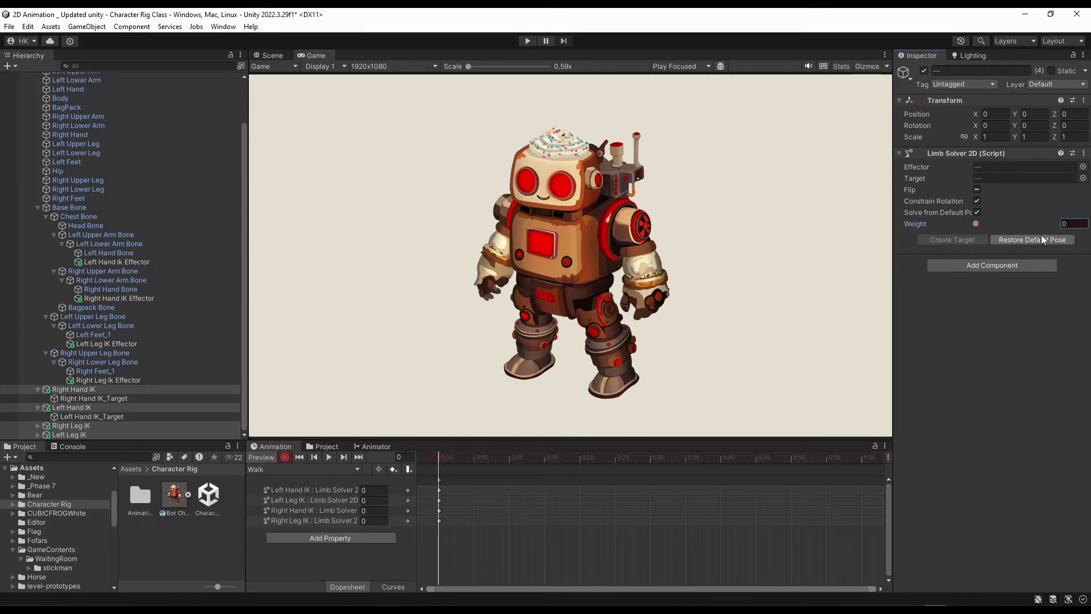
At frame 0, rotate the leg and foot bones into a stride with the right leg forward and the left leg back.
click(272, 55)
scroll(522, 267, up, 7)
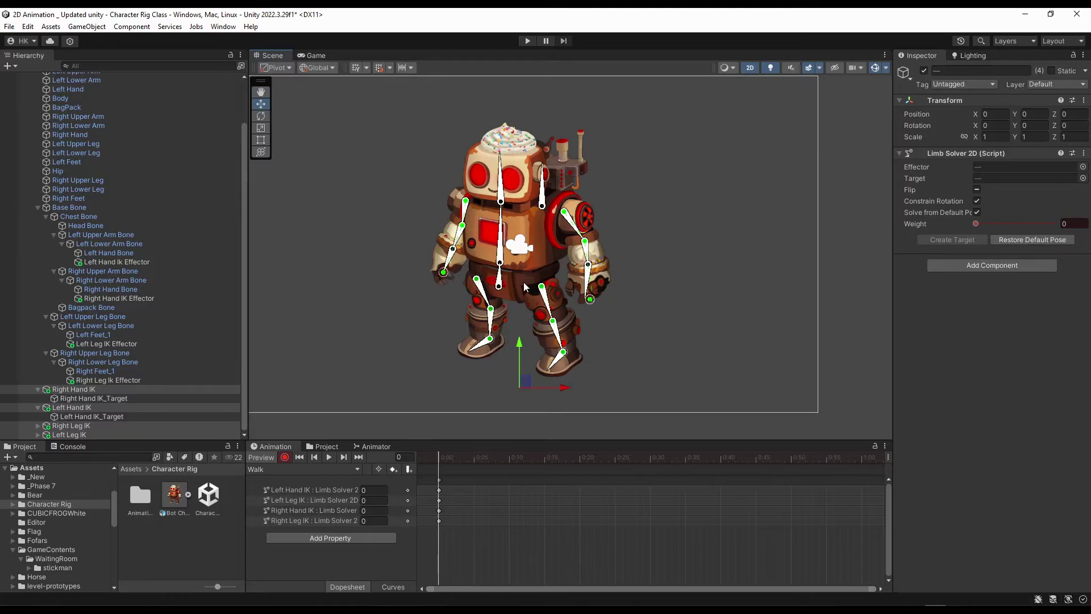
middle_drag(539, 314, 561, 306)
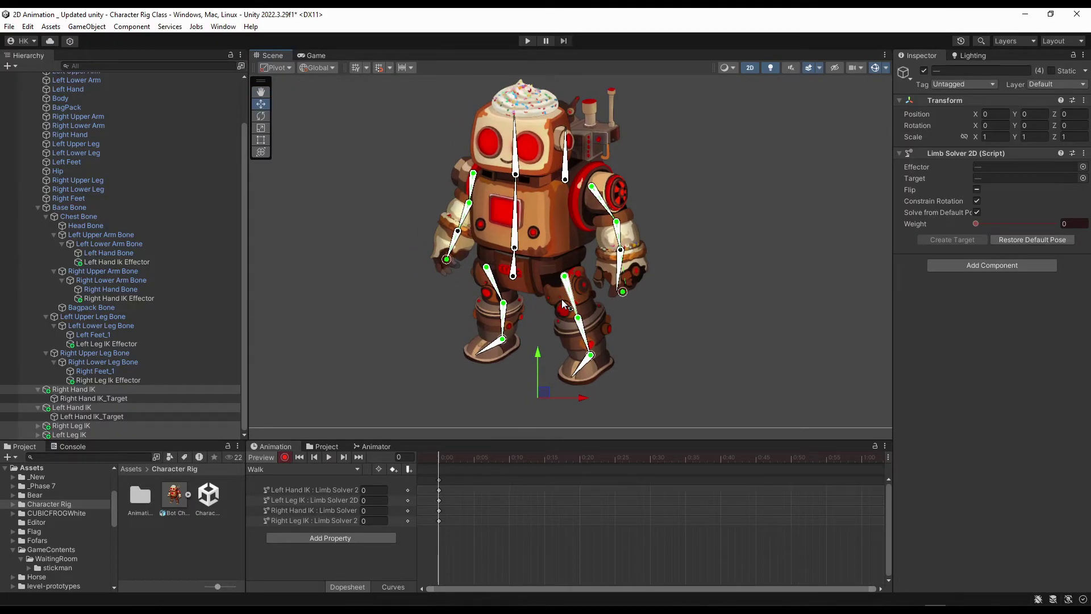
drag(498, 294, 449, 341)
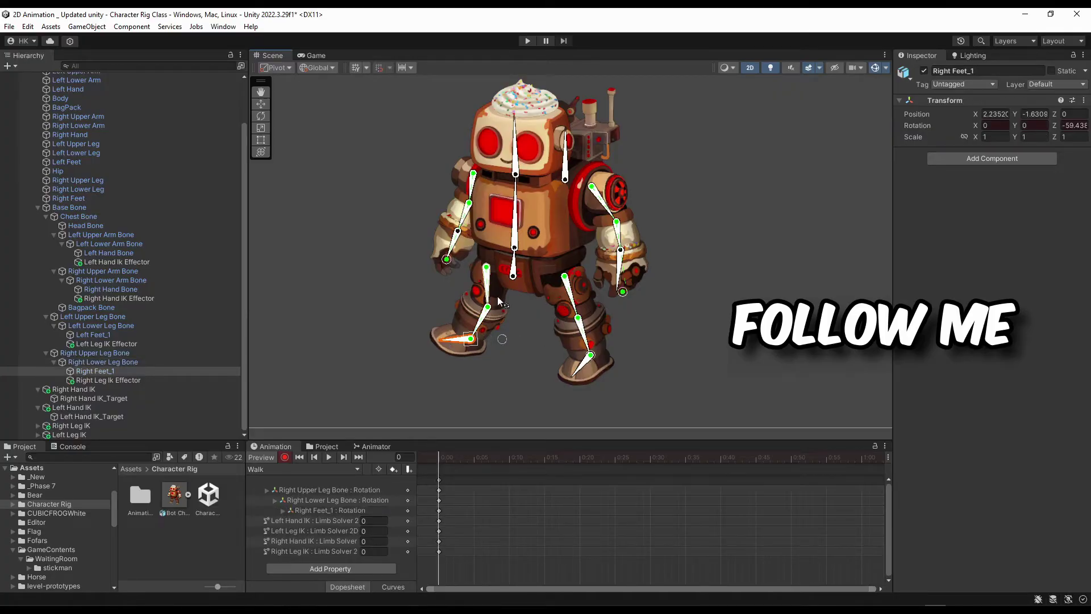
mouse_move(488, 307)
mouse_down()
mouse_move(489, 329)
mouse_move(485, 293)
mouse_up()
drag(572, 305, 574, 302)
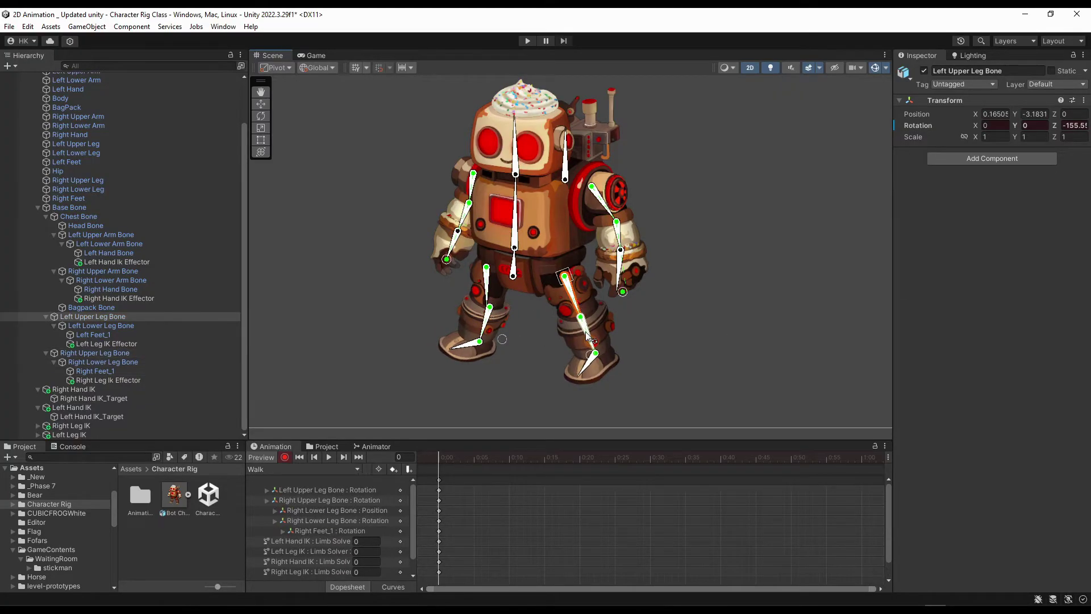
drag(588, 338, 582, 314)
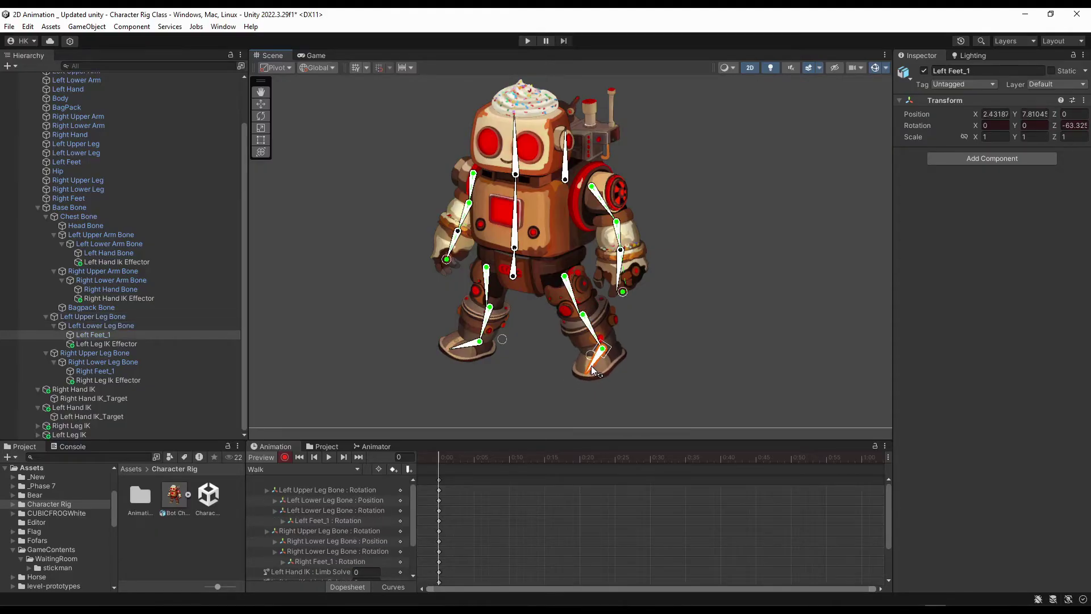
At frame 0, rotate the arm and hand bones so the left arm swings forward and the right arm swings back.
drag(608, 209, 577, 276)
drag(474, 191, 485, 195)
drag(482, 219, 497, 258)
scroll(498, 261, up, 4)
scroll(496, 259, up, 3)
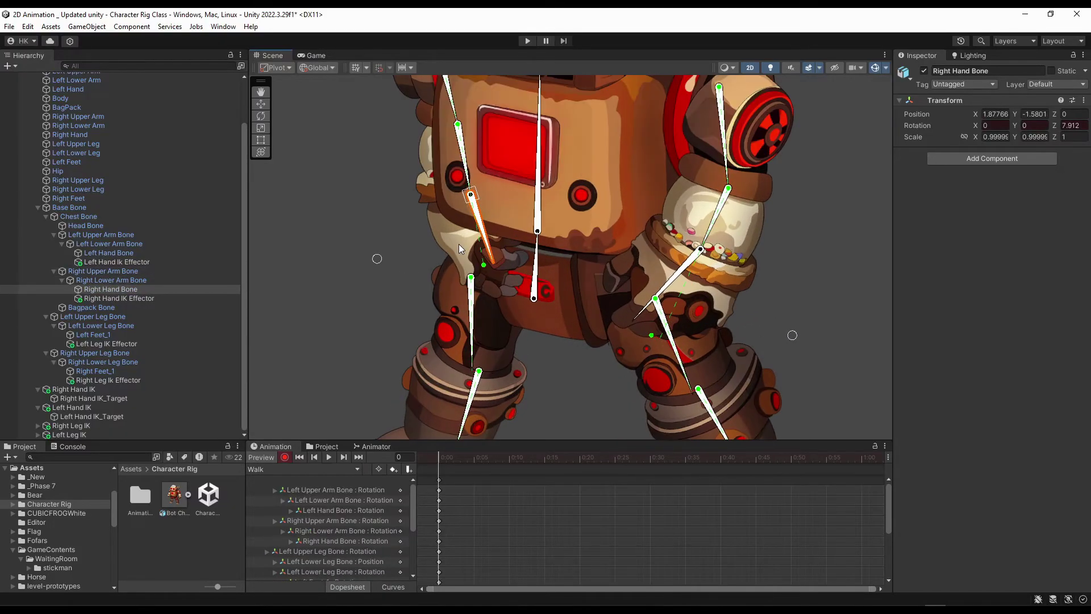
scroll(464, 244, down, 6)
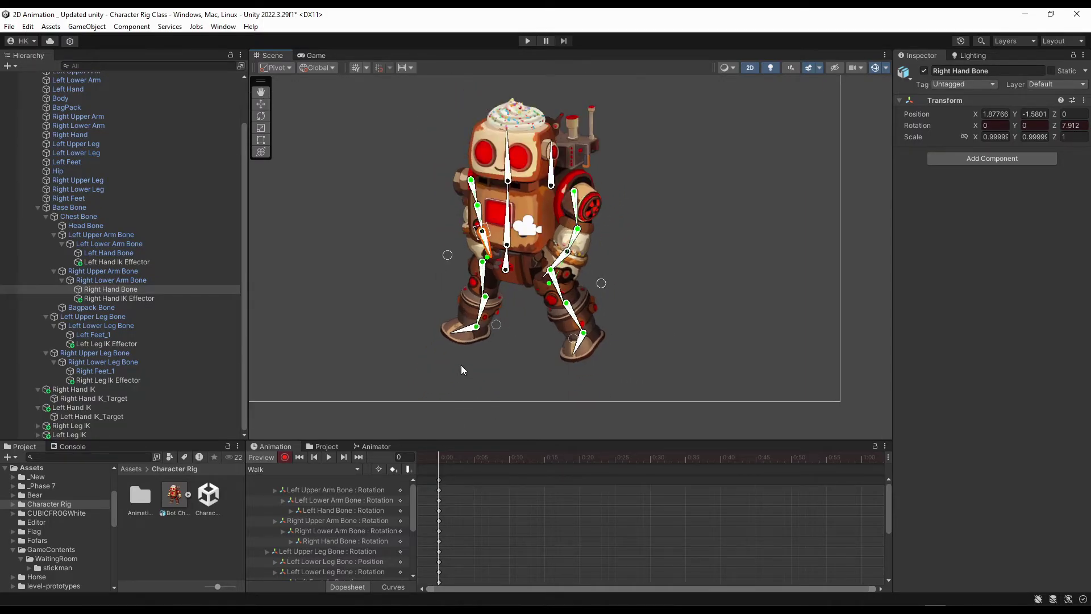
Refine the right arm's backward swing at frame 0, rotating the upper arm to about Z 195.35 and the hand to about Z -7.747.
scroll(492, 235, up, 3)
drag(464, 170, 468, 170)
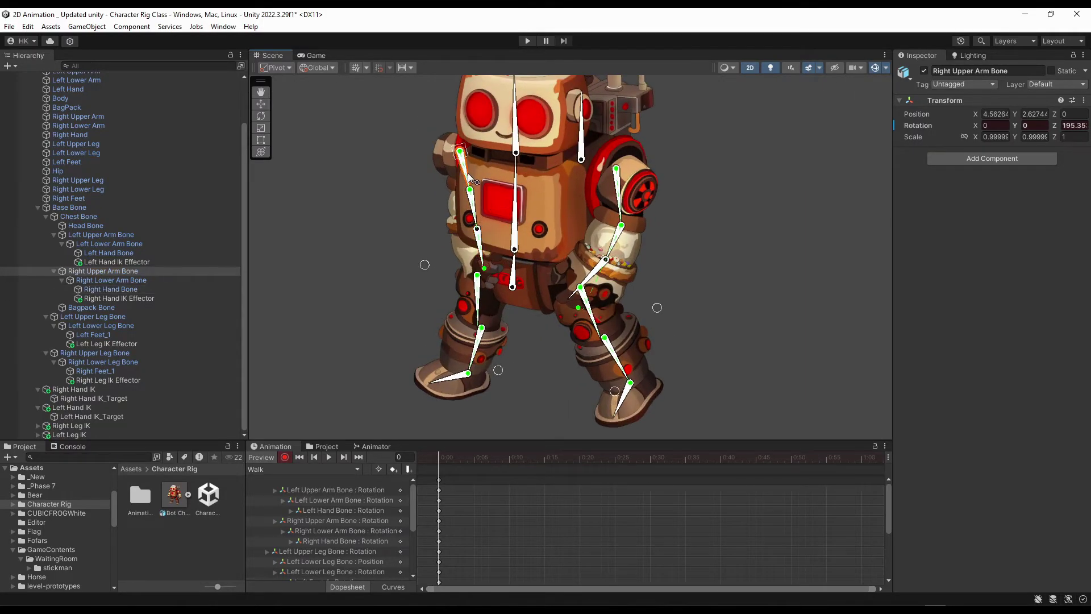
drag(476, 211, 484, 256)
click(488, 265)
scroll(567, 355, down, 3)
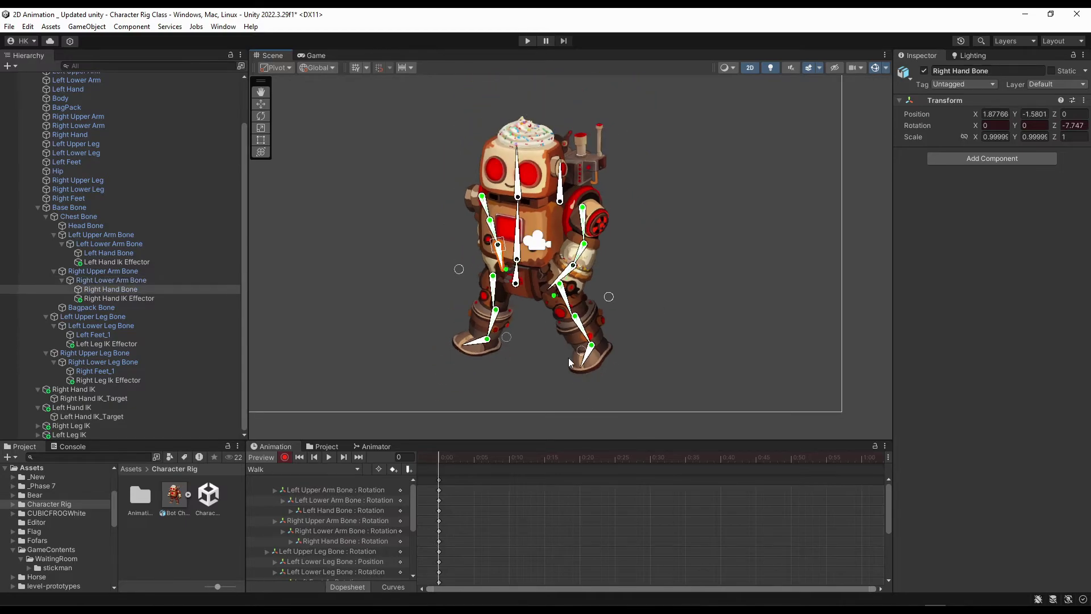
At frame 30, rotate the leg and foot bones into the opposite stride, with the left leg forward and the right leg back.
click(648, 461)
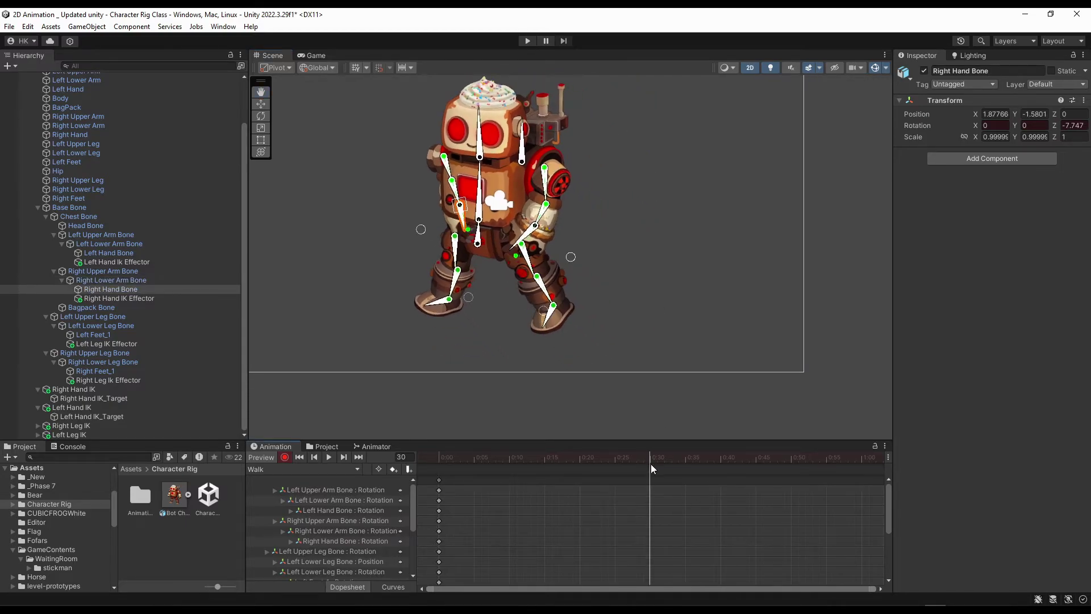
scroll(534, 259, up, 3)
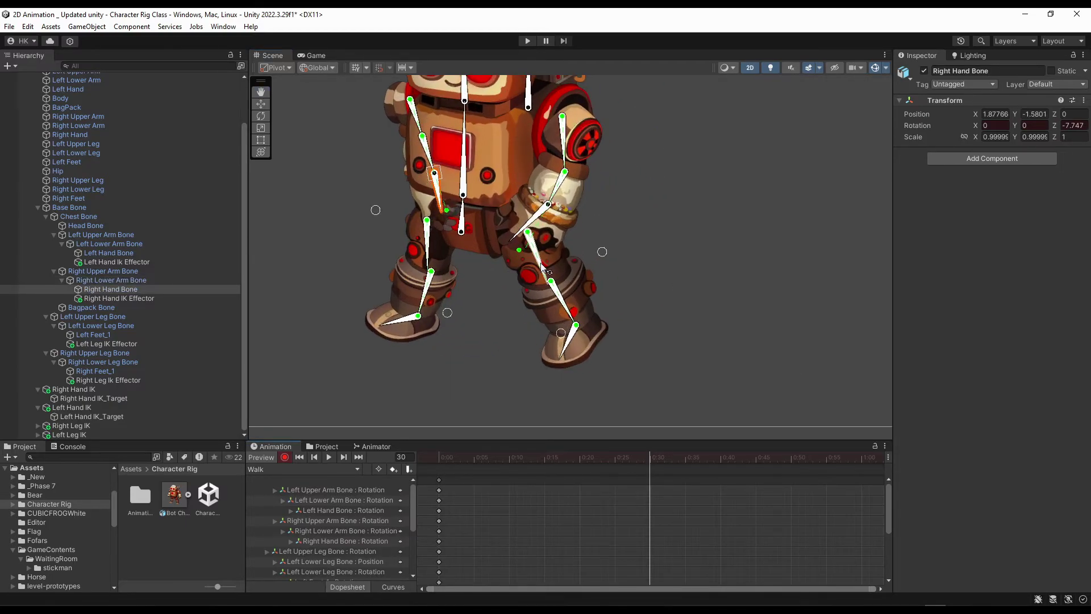
mouse_move(533, 263)
mouse_down()
mouse_move(536, 271)
mouse_move(521, 272)
mouse_up()
drag(520, 308, 525, 264)
click(489, 346)
drag(493, 346, 492, 342)
drag(430, 258, 440, 261)
drag(445, 292, 454, 290)
drag(445, 267, 449, 266)
drag(441, 331, 444, 332)
drag(447, 266, 448, 266)
At frame 30, swing the left arm back and the right arm forward, and scrub the Walk clip to check the motion.
scroll(433, 329, down, 6)
drag(536, 201, 562, 263)
drag(425, 177, 385, 225)
scroll(402, 242, down, 3)
drag(545, 457, 634, 512)
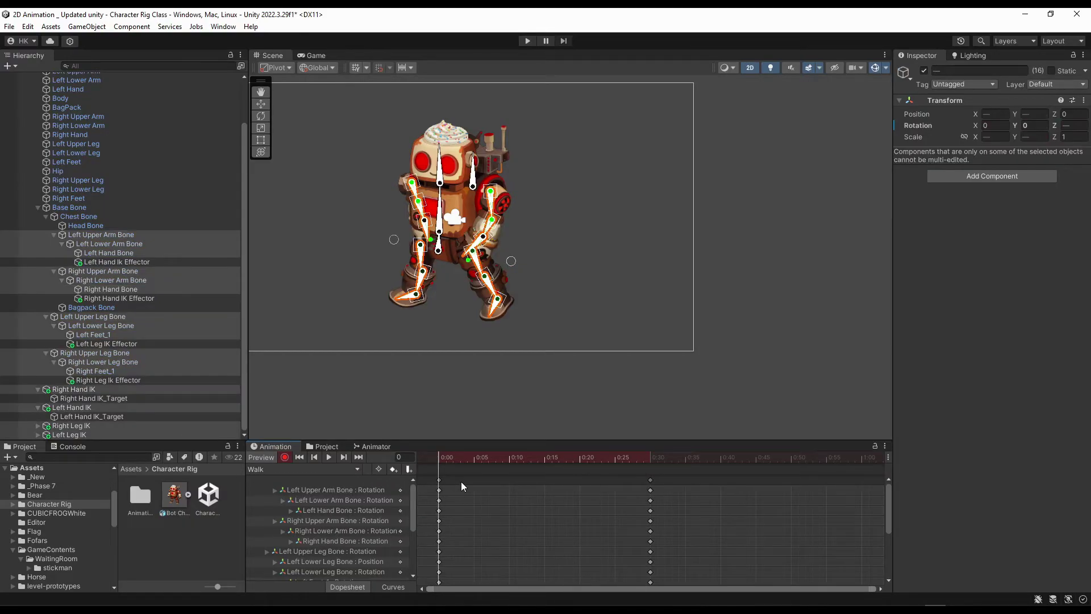
Copy all keyframes from frame 0 to frame 60 so the Walk clip loops.
drag(462, 481, 431, 476)
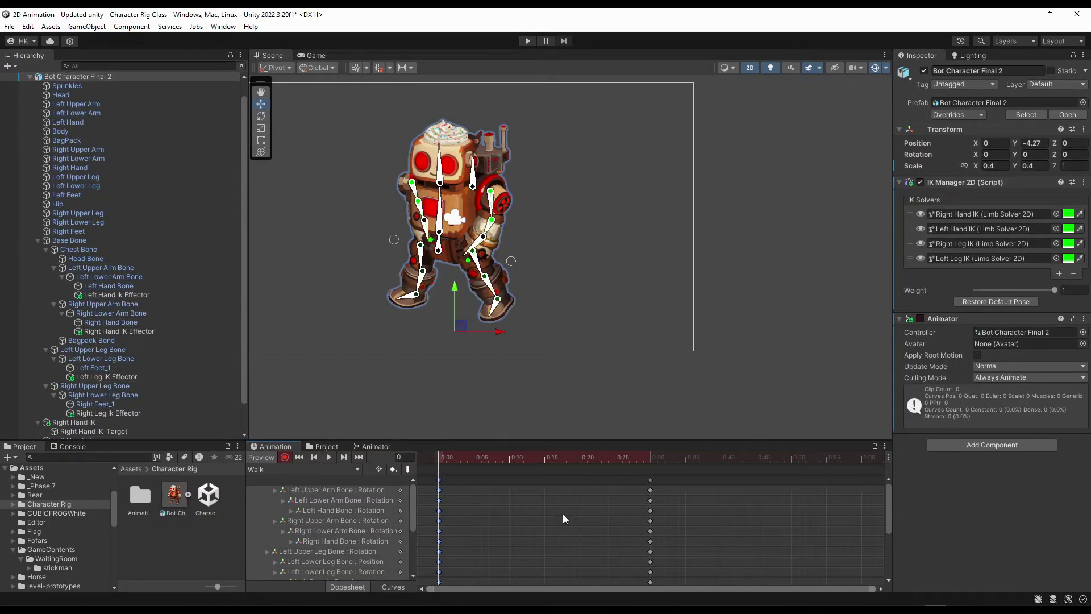
click(855, 457)
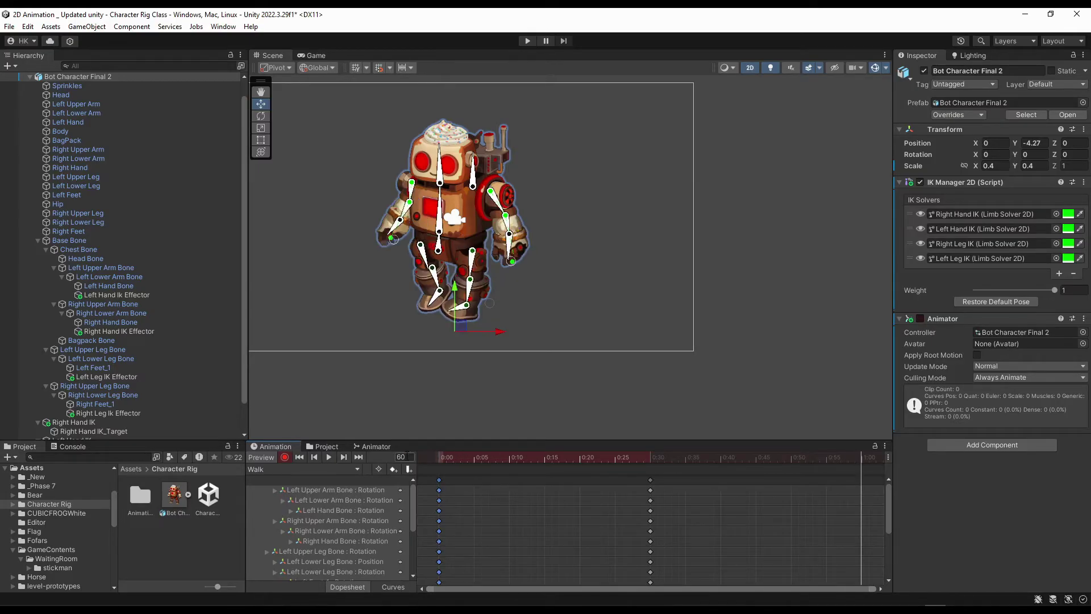
key(ctrl+v)
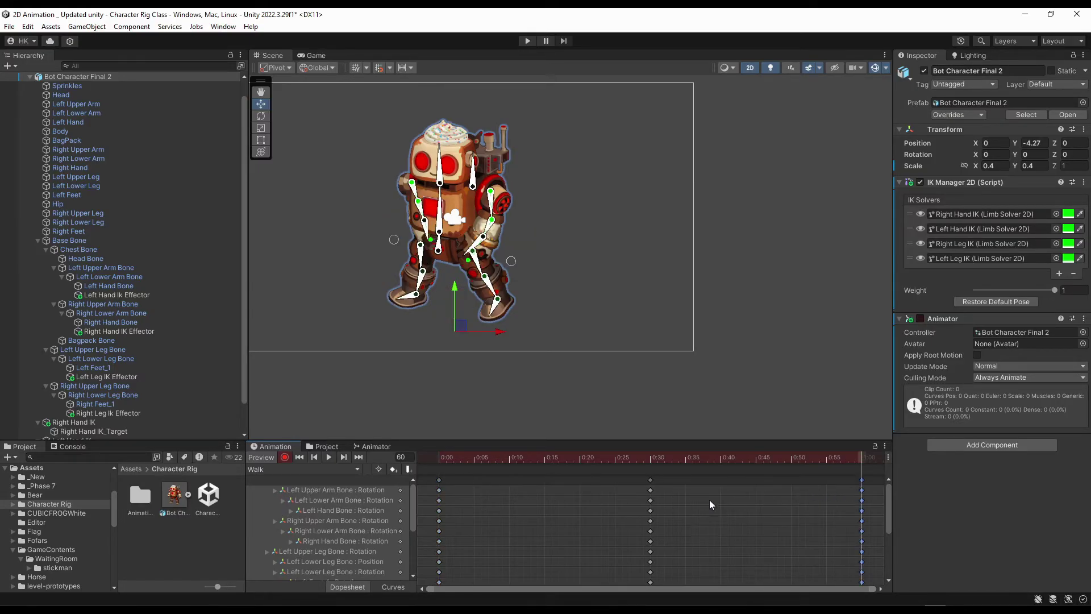
Play the Walk clip in the Scene view from the start, and return the playhead to frame 0.
click(435, 457)
click(328, 458)
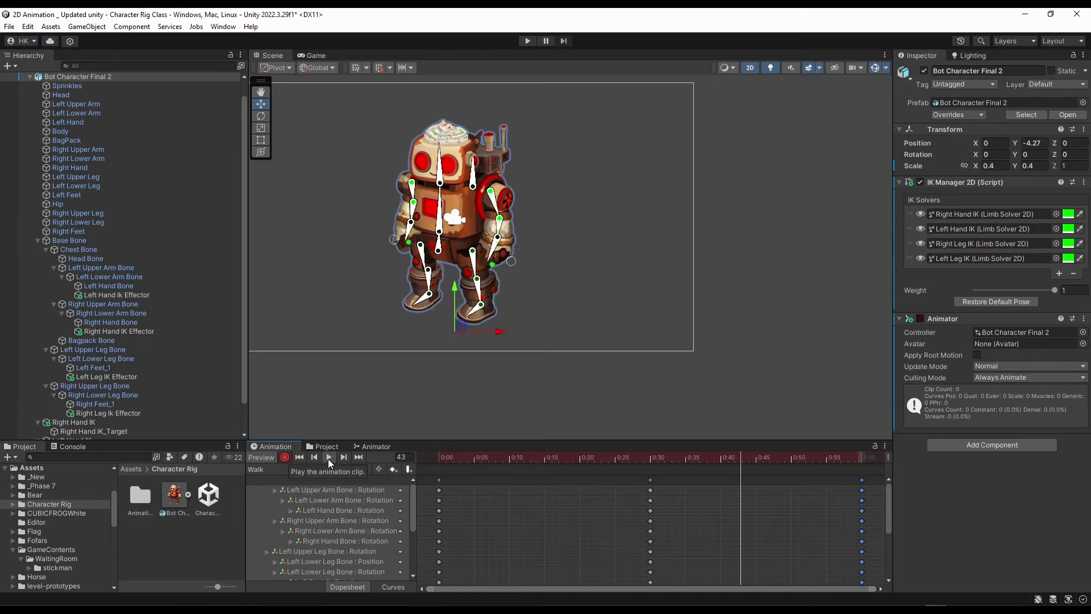
scroll(463, 295, up, 5)
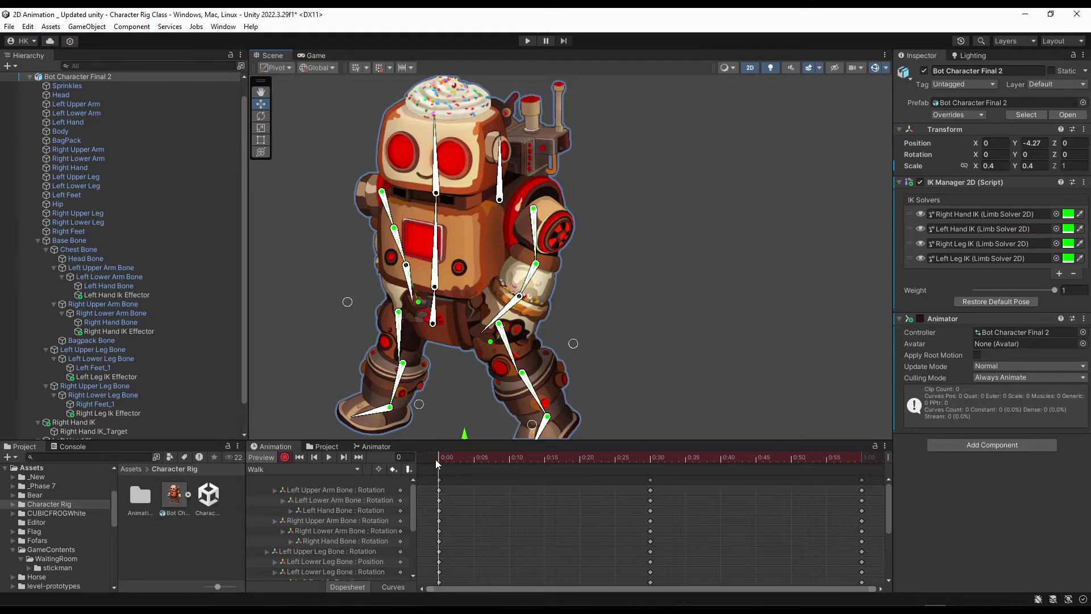
drag(434, 458, 375, 467)
scroll(405, 269, down, 3)
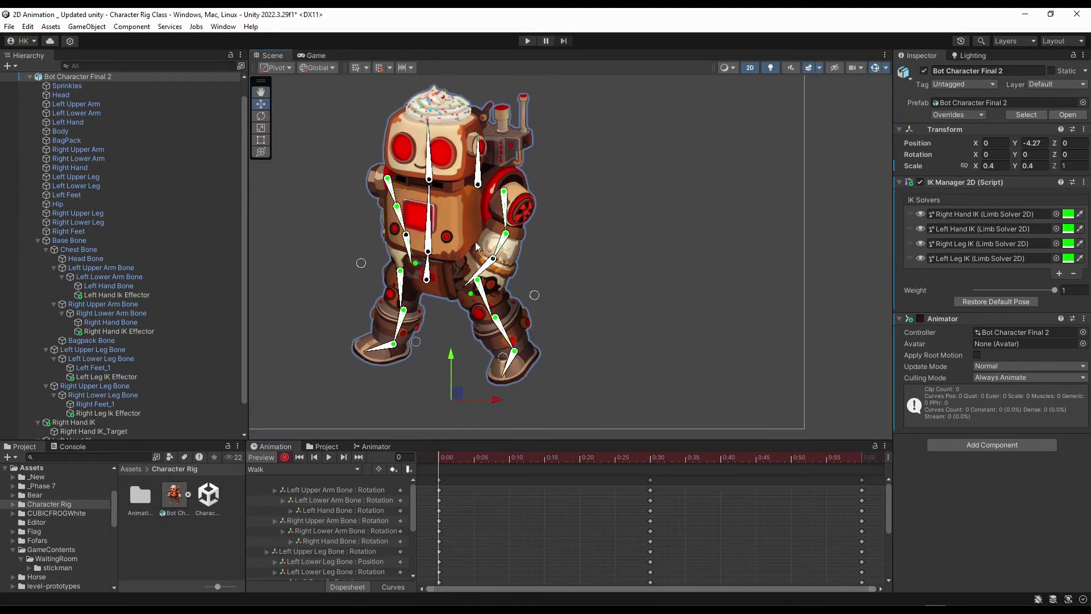
At frame 15, rotate the base bone slightly to about Z 87.565.
click(544, 461)
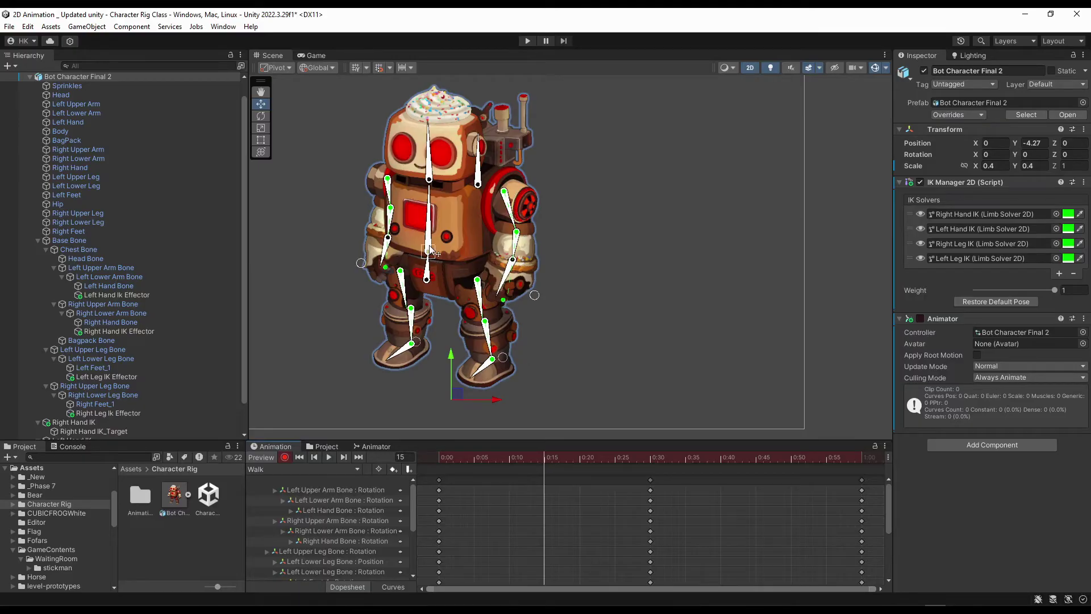
scroll(431, 251, up, 5)
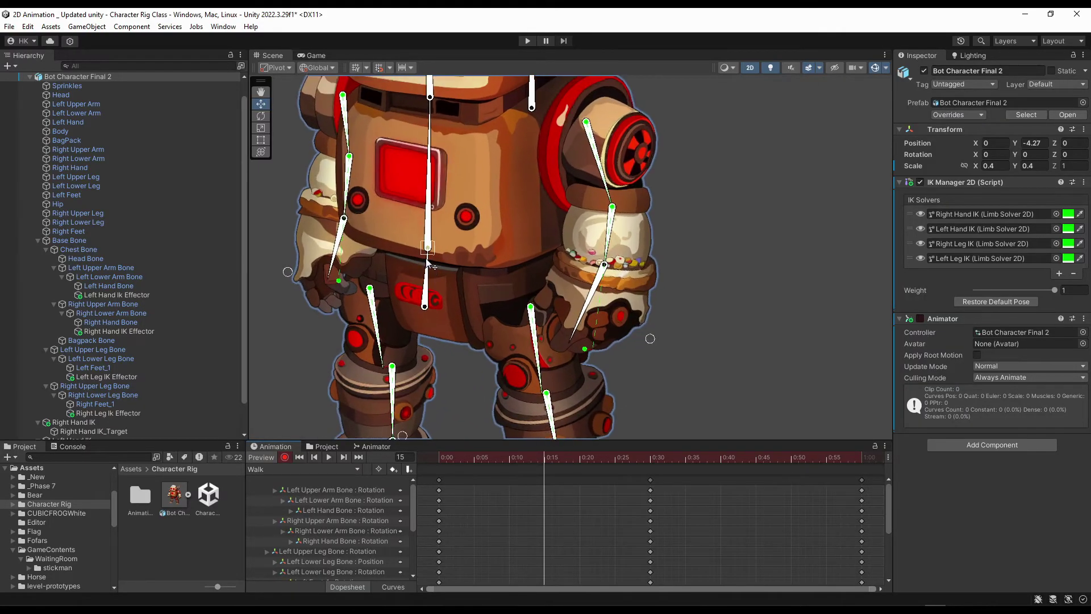
scroll(428, 258, up, 4)
click(424, 247)
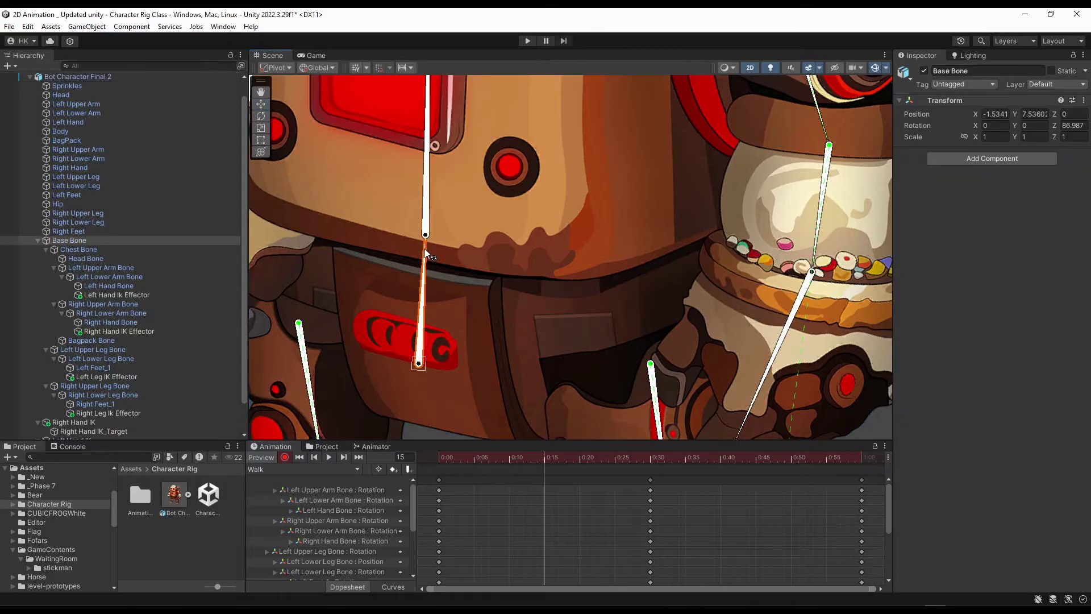
drag(424, 248, 424, 247)
scroll(424, 247, down, 6)
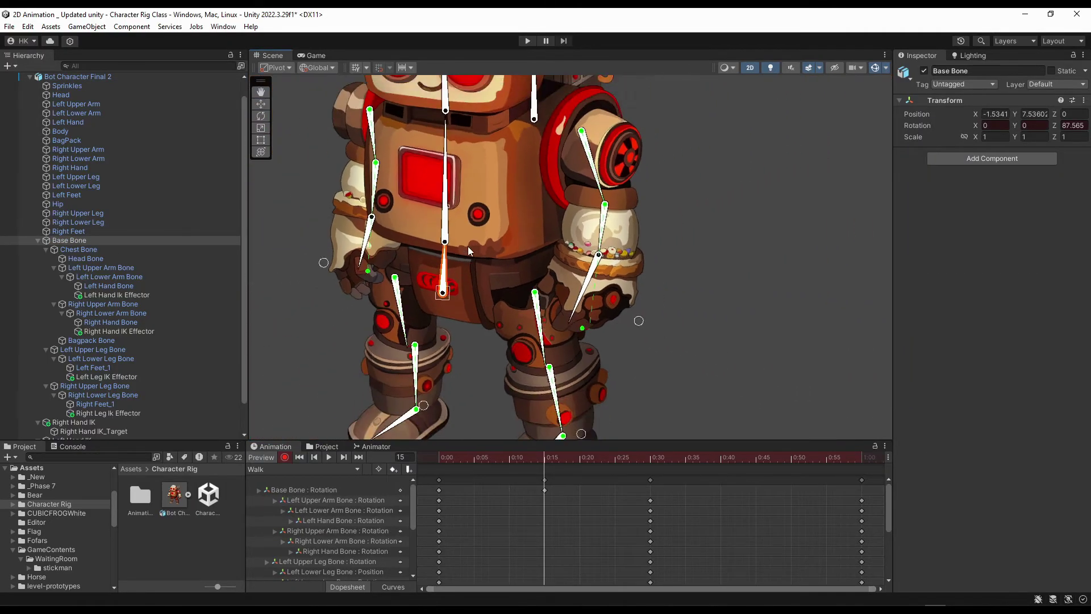
scroll(473, 242, down, 3)
scroll(479, 212, up, 1)
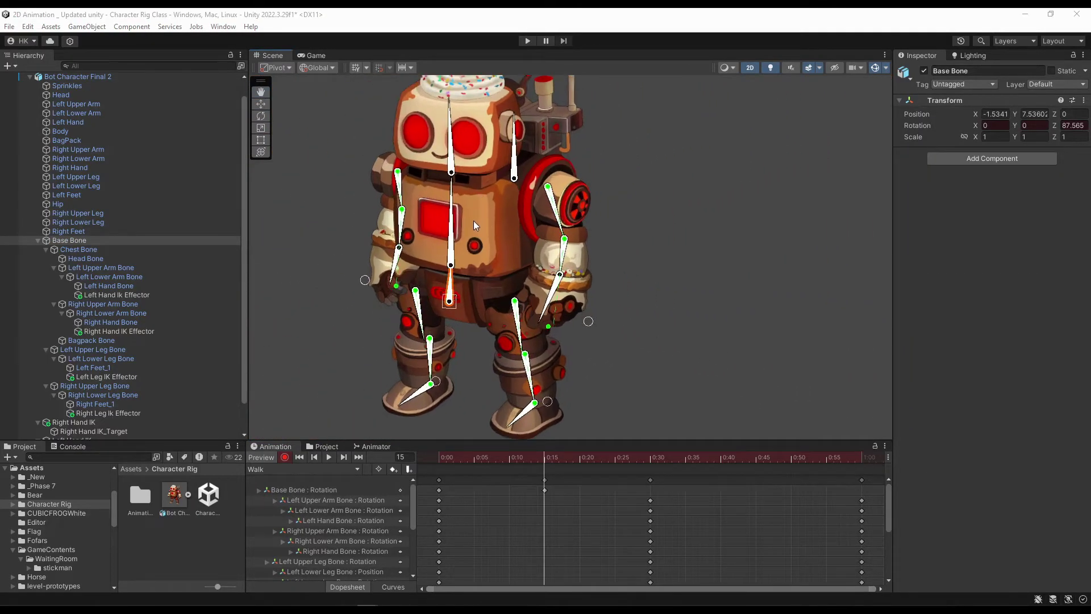
middle_drag(474, 221, 568, 238)
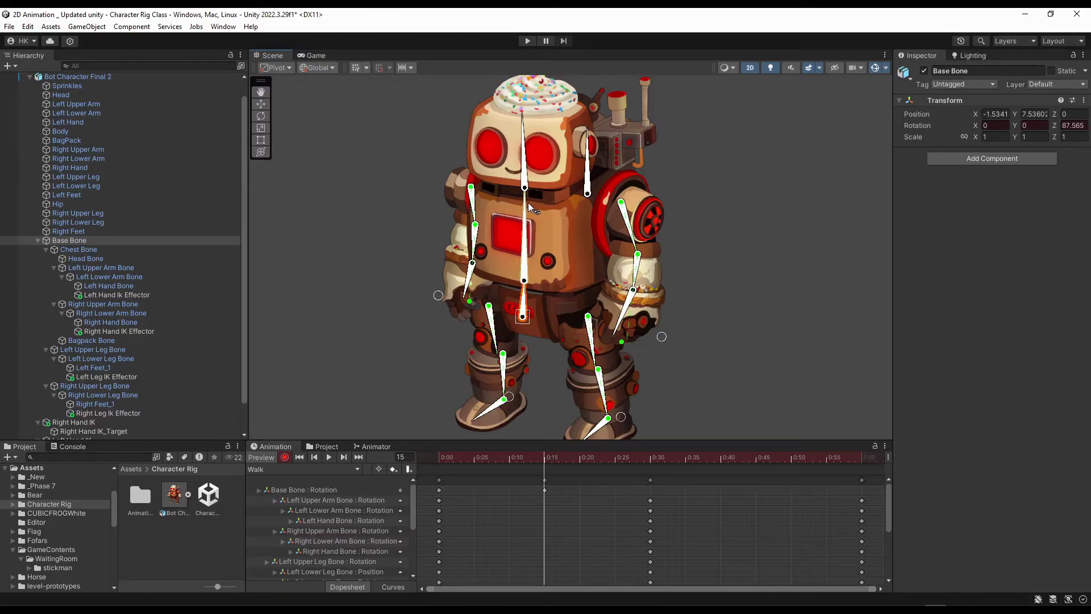
At frame 15, rotate the chest bone to about Z 3.415 and the head bone to about Z 0.256.
drag(527, 203, 522, 127)
click(519, 122)
drag(519, 123, 522, 122)
middle_drag(555, 310, 524, 285)
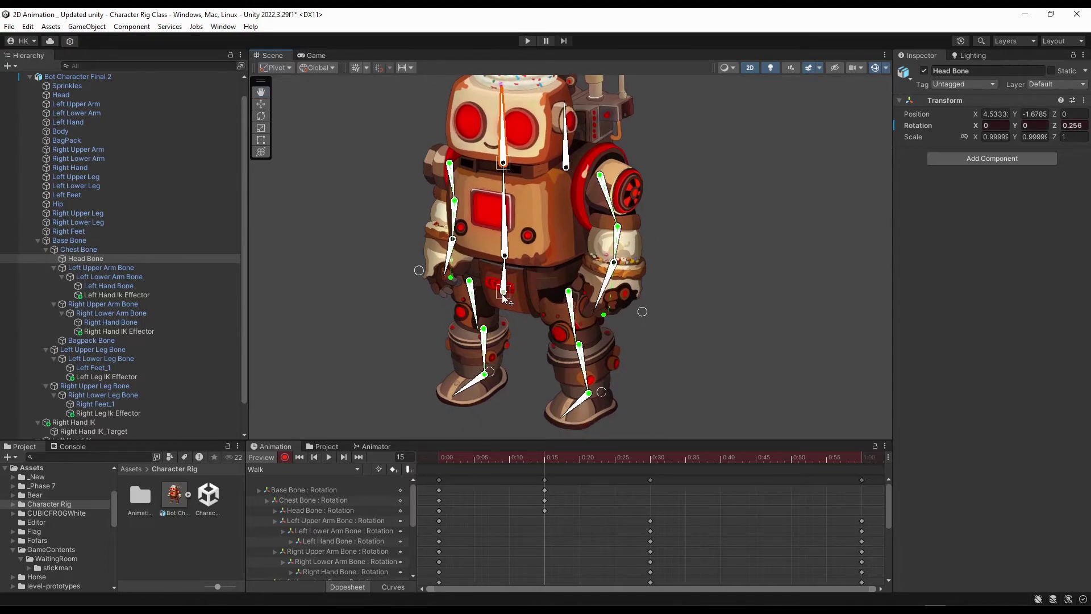
At frame 15, lower the base bone to about Y 7.37 and scrub the opening frames to check the body bob.
click(503, 295)
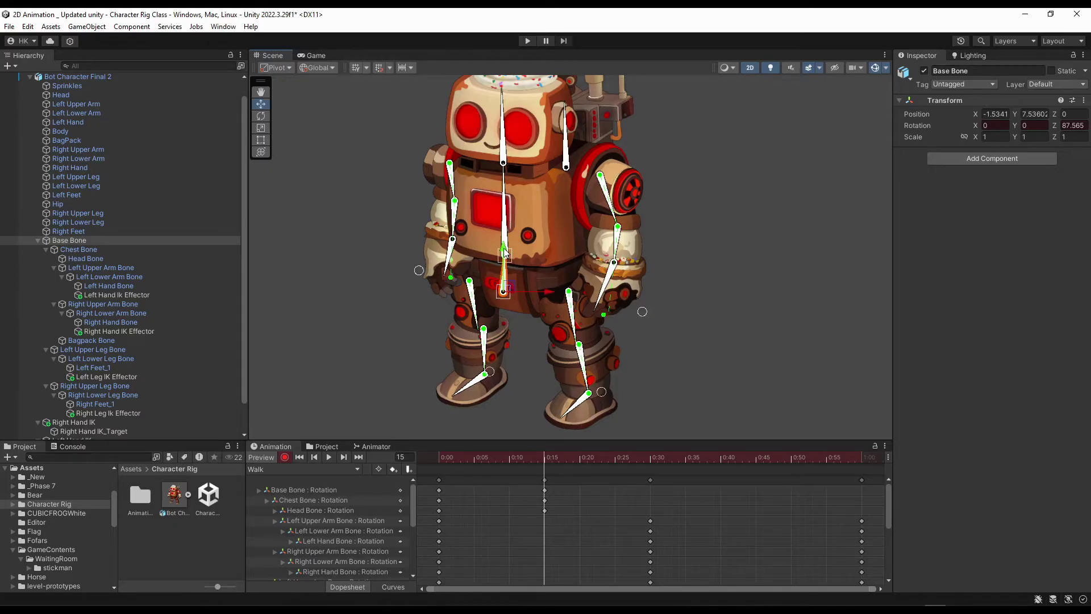
drag(504, 251, 506, 257)
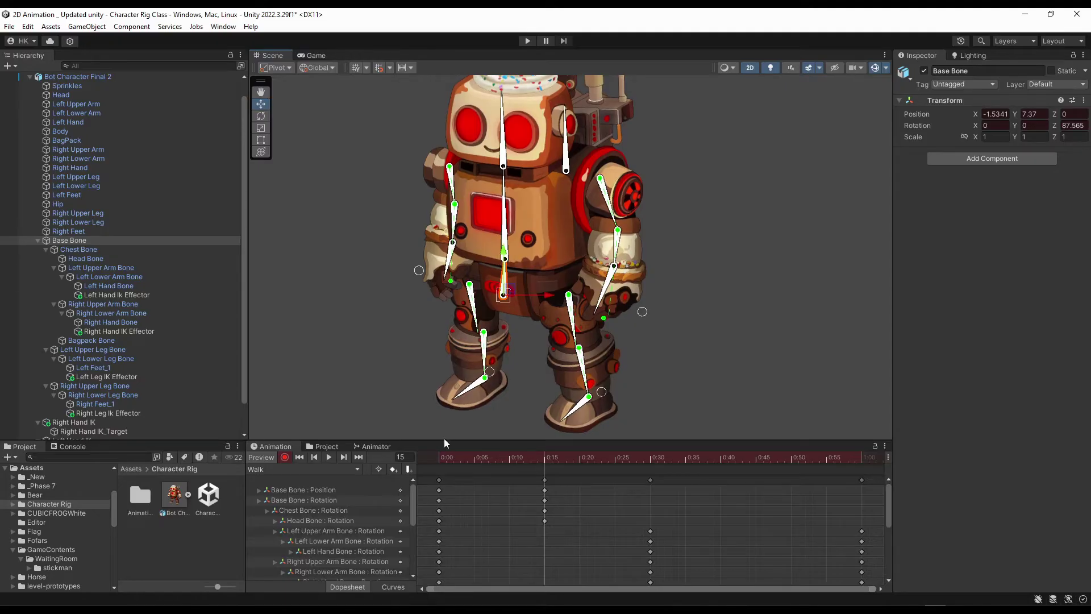
drag(435, 458, 543, 526)
At frame 15, raise the backpack bone slightly to about X 4.31, Y -3.07, and scrub the opening frames to check it.
click(503, 187)
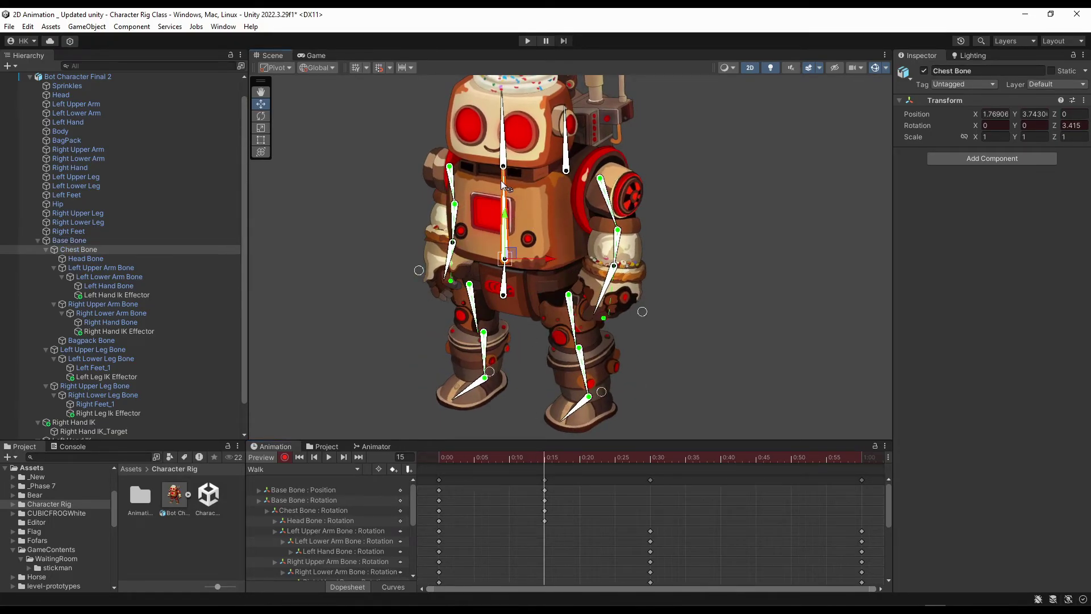
drag(503, 177, 502, 178)
middle_drag(564, 182, 475, 227)
click(475, 215)
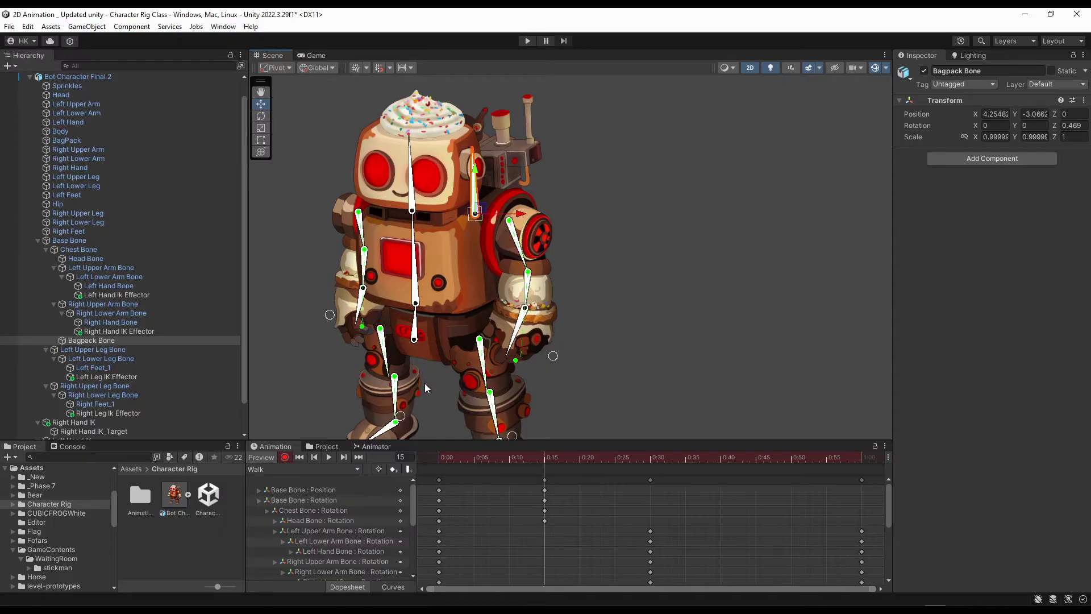
drag(480, 180, 481, 174)
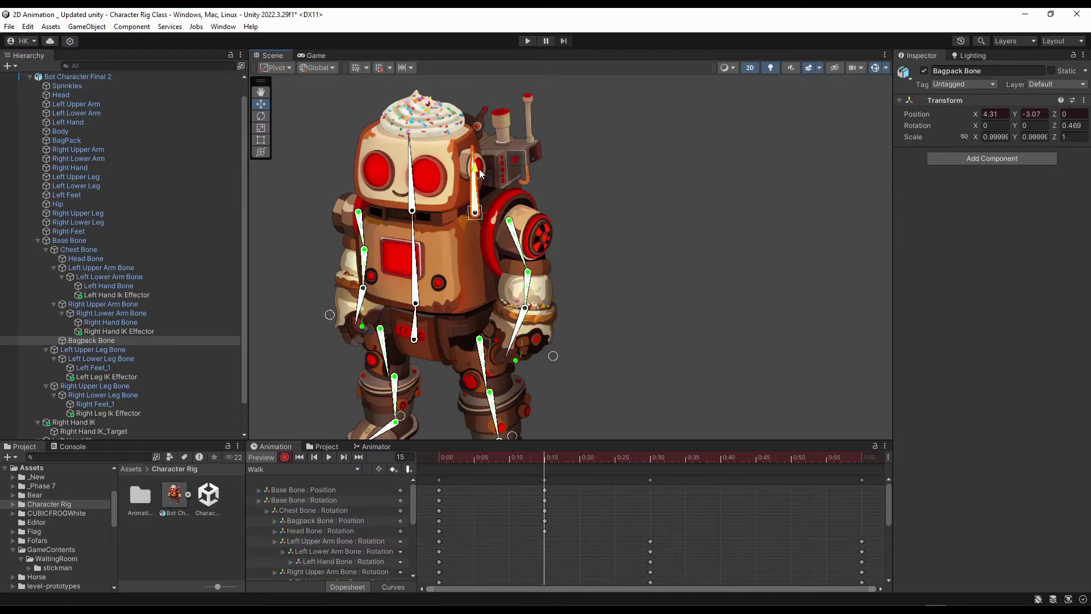
scroll(560, 271, down, 2)
middle_drag(560, 271, 553, 235)
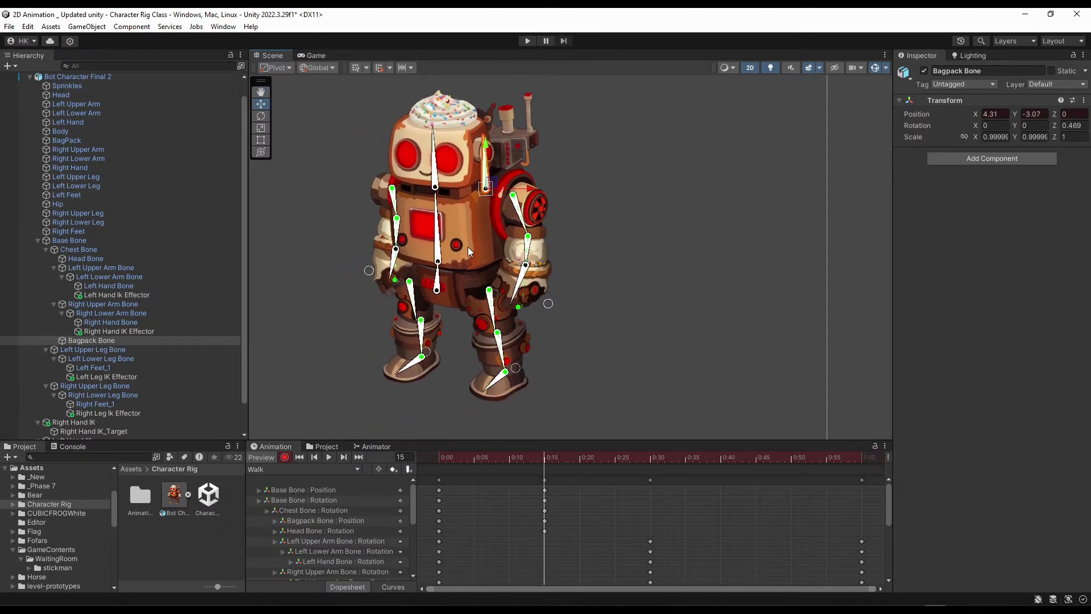
drag(454, 458, 532, 482)
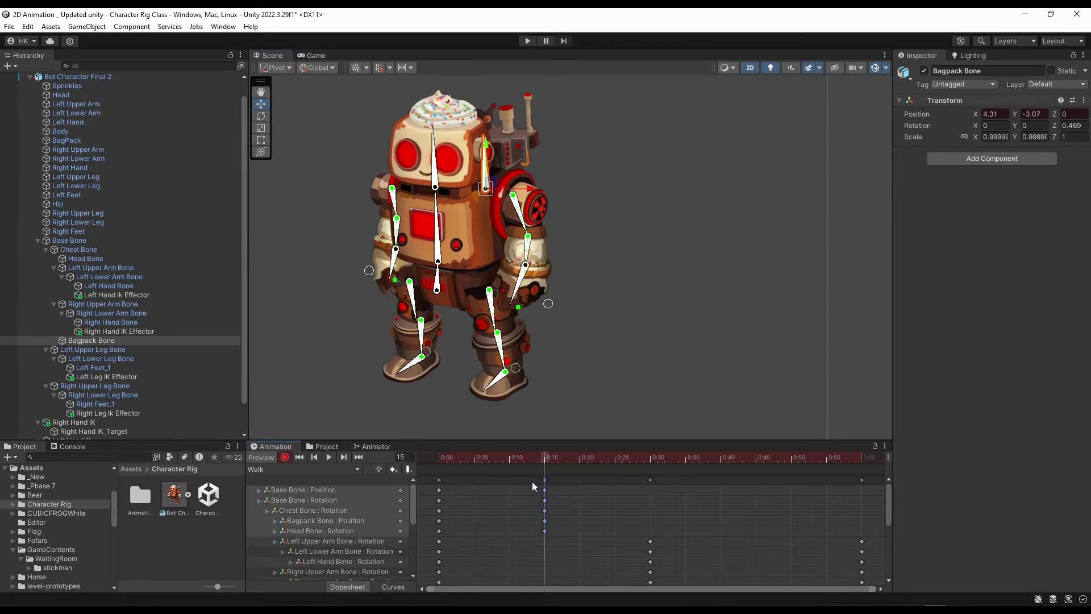
Filter the timeline to the base, chest, head and backpack bones, and duplicate their frame 0 and 15 keyframes starting at frame 30.
click(378, 469)
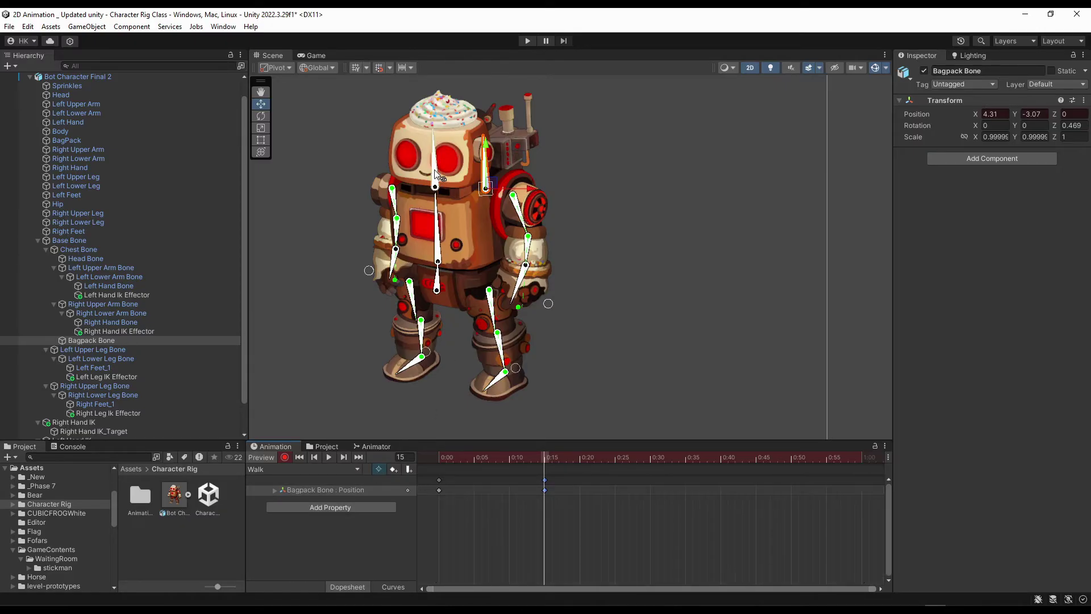
click(434, 170)
shift+click(437, 219)
shift+click(437, 276)
shift+click(485, 168)
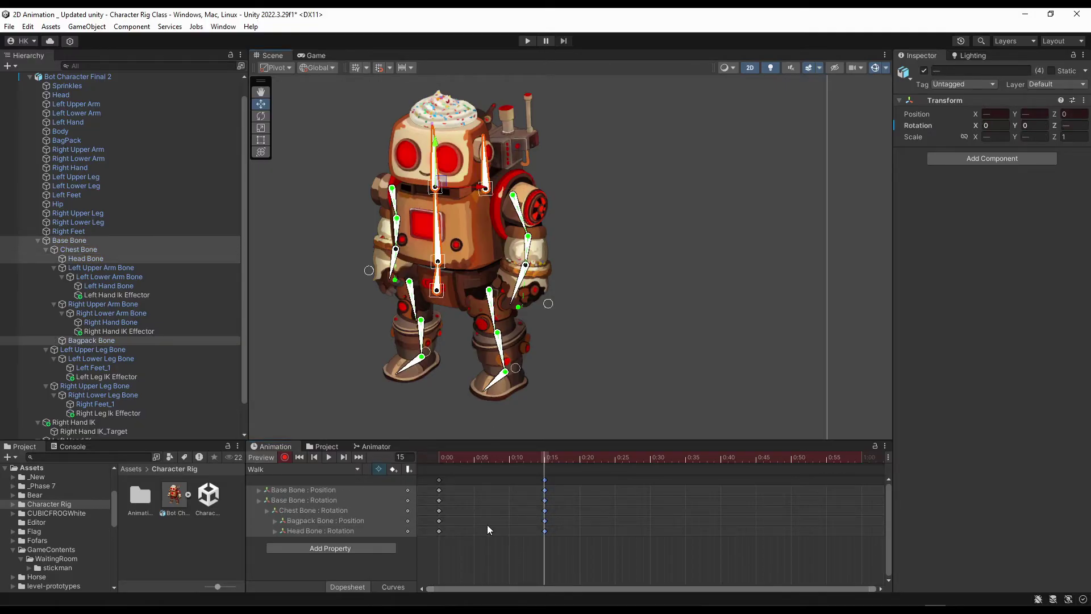
shift+drag(489, 542, 437, 475)
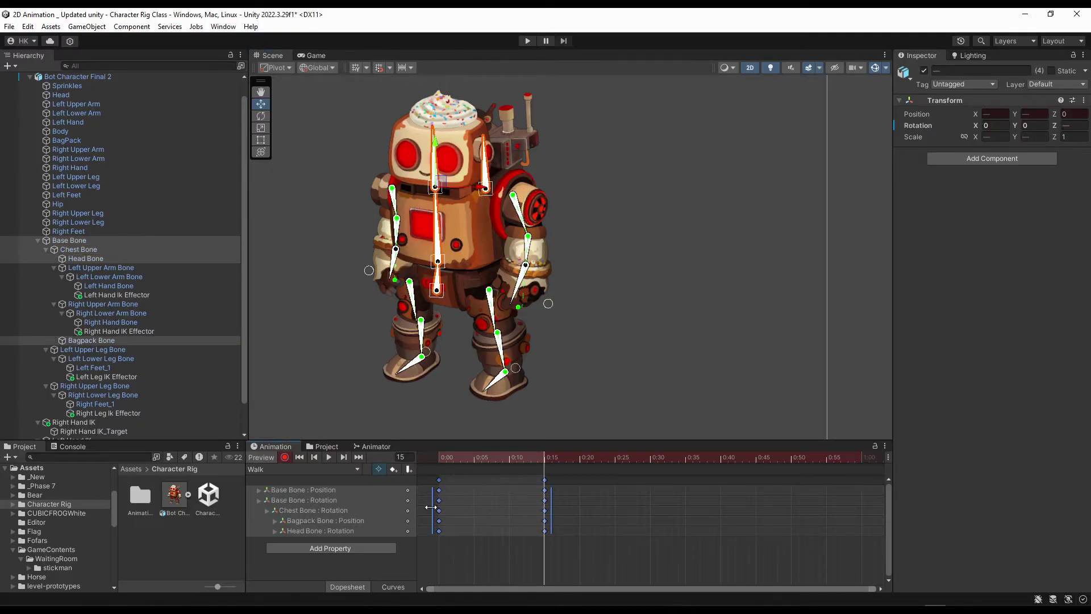
click(650, 458)
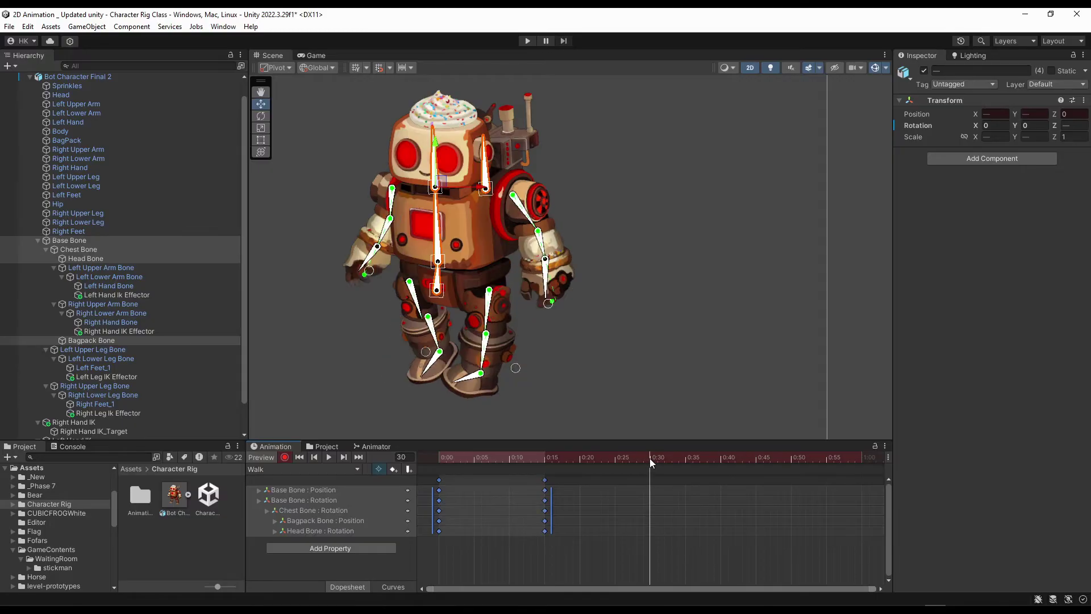
key(ctrl+v)
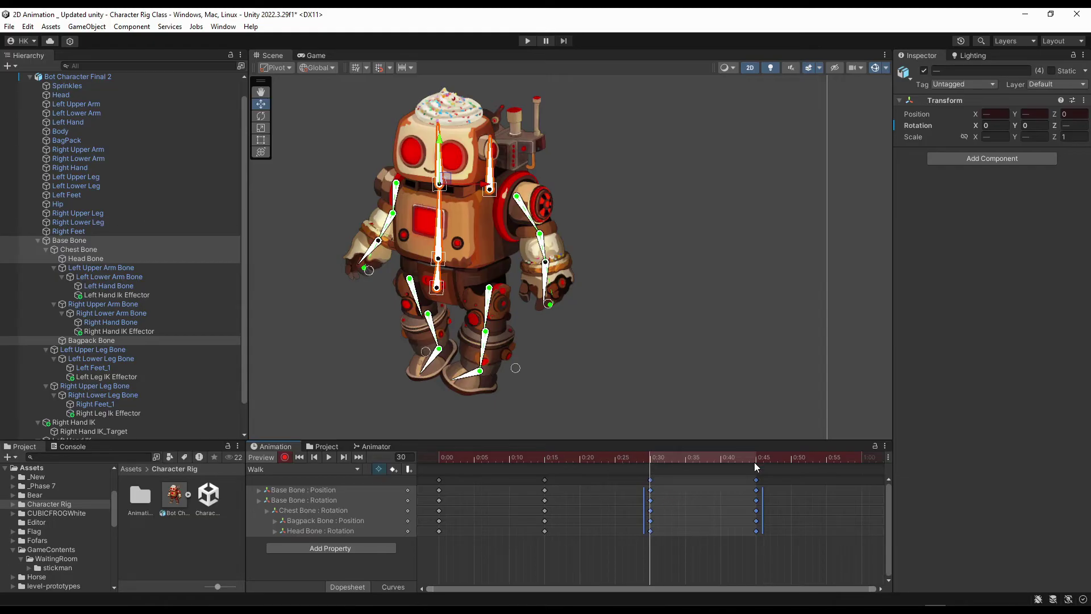
Copy the body bones' frame 30 keyframes to frame 60 to close the loop.
click(628, 471)
click(861, 457)
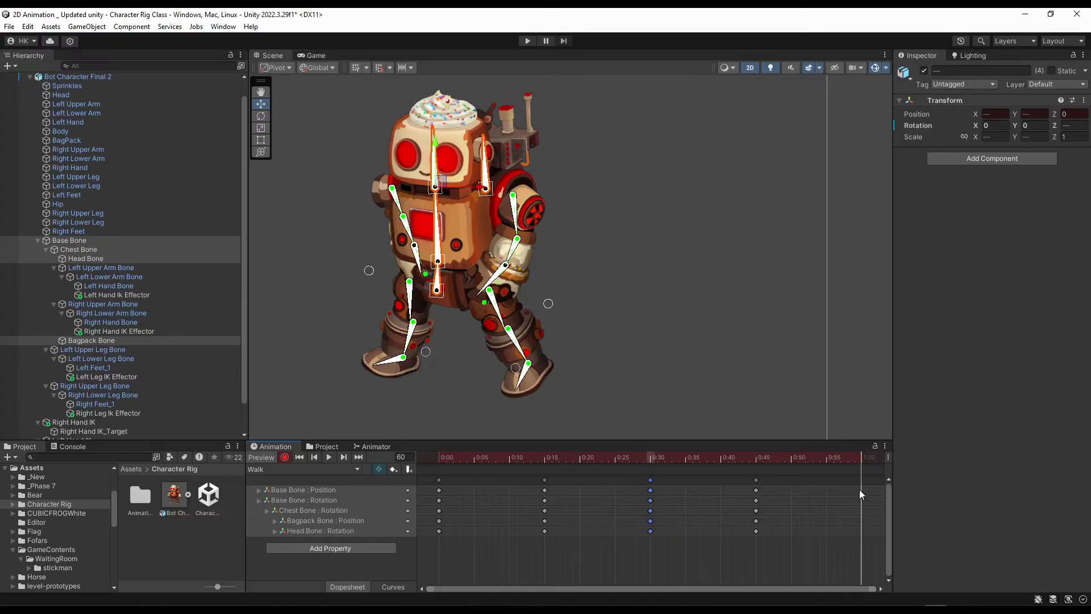
key(ctrl+v)
Play the Walk clip in the Game view from the start, and return the playhead to frame 0.
click(425, 458)
scroll(341, 333, down, 5)
middle_drag(341, 332, 373, 326)
click(316, 56)
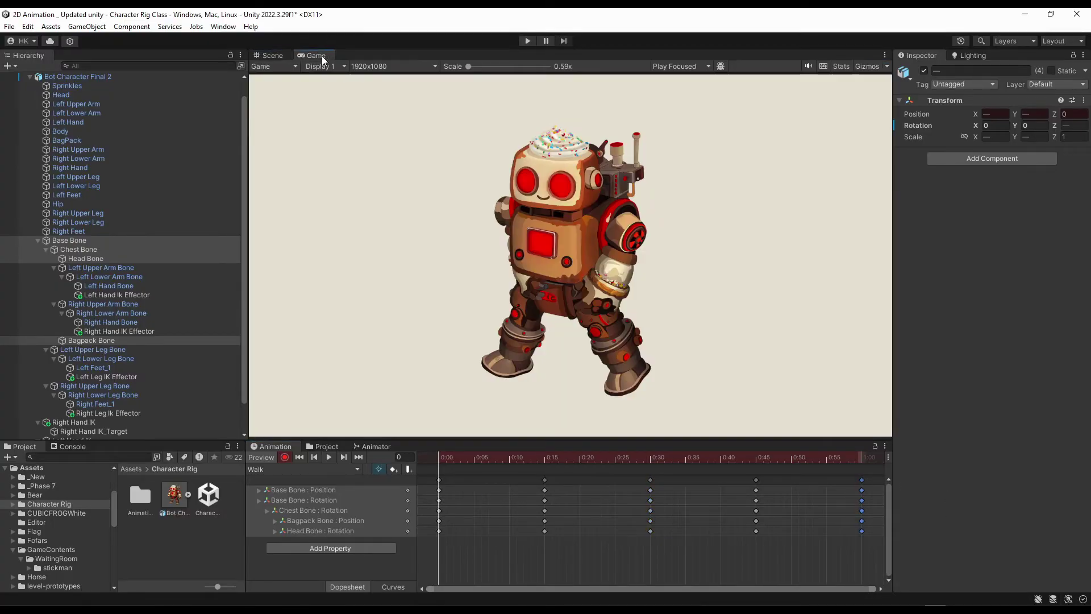
click(328, 458)
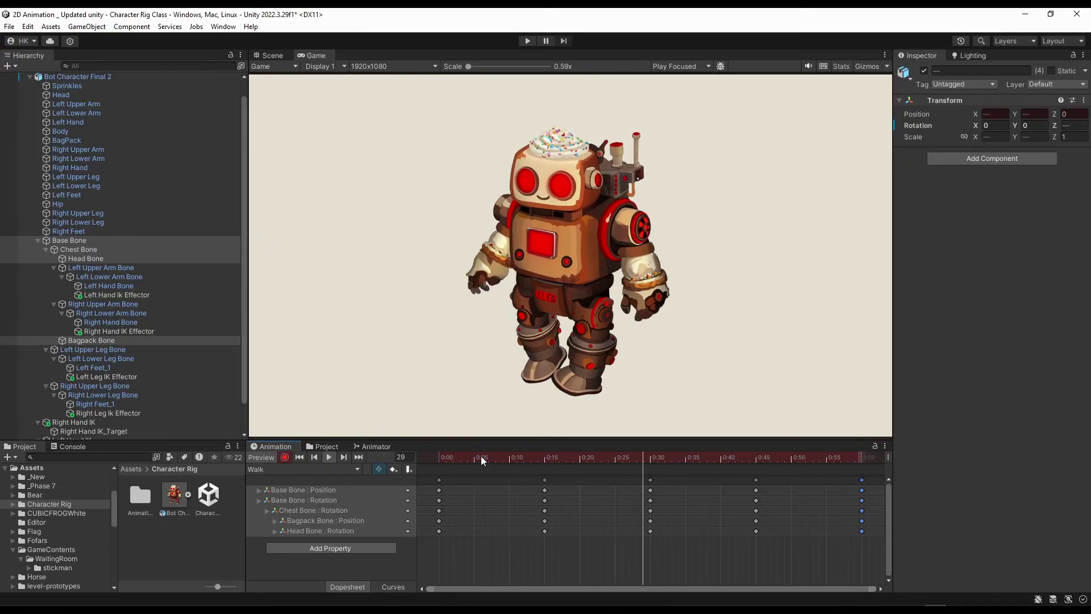
drag(482, 457, 438, 457)
Set the Right Hand sprite's Order in Layer to 2 so that it renders behind the body.
click(272, 55)
scroll(420, 284, up, 3)
click(434, 313)
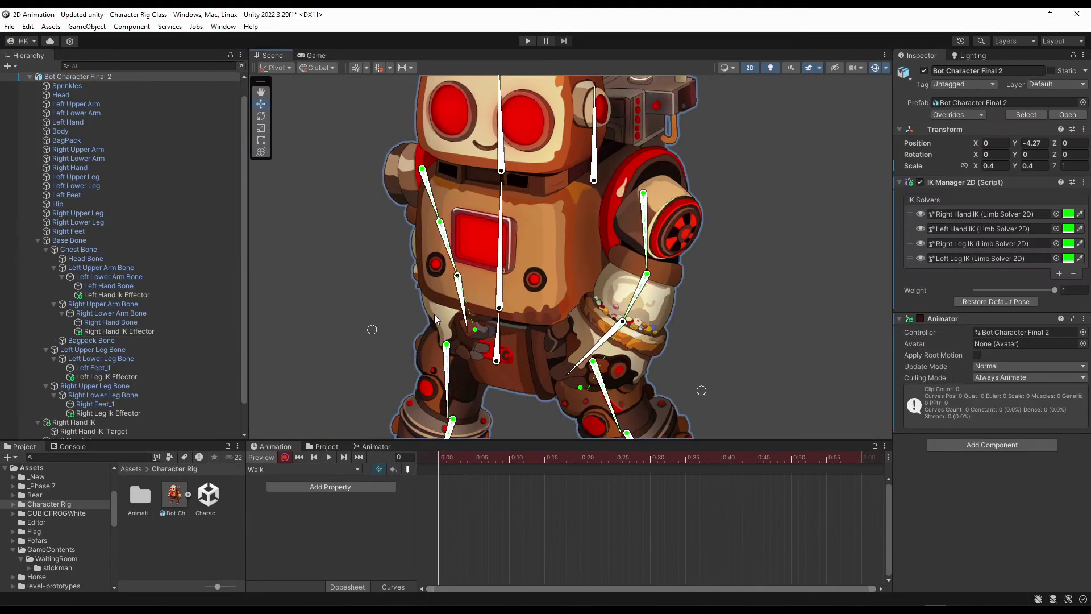
click(434, 314)
click(993, 268)
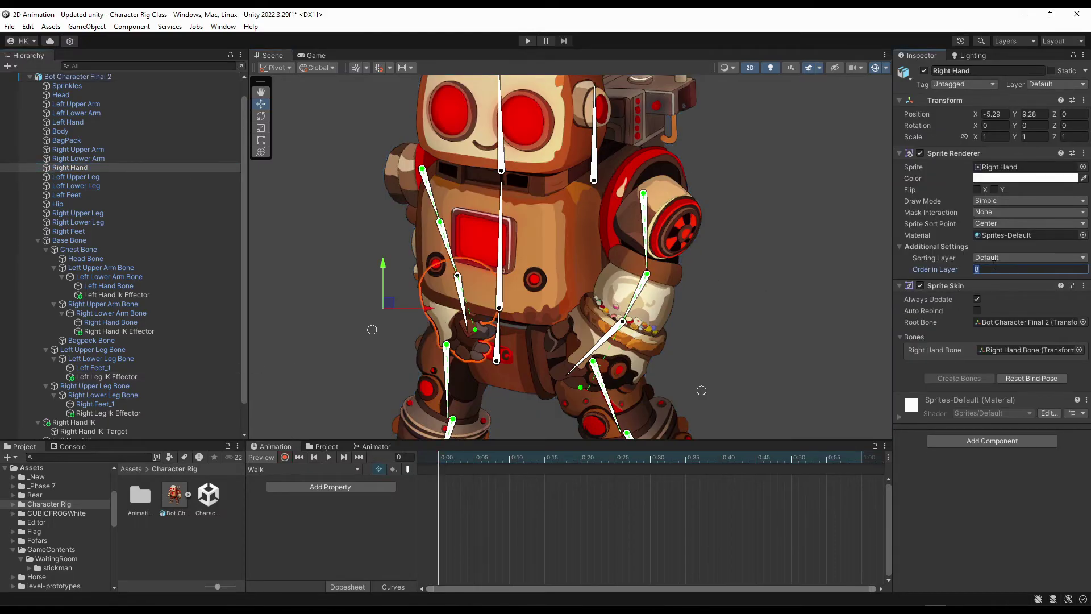
text(2)
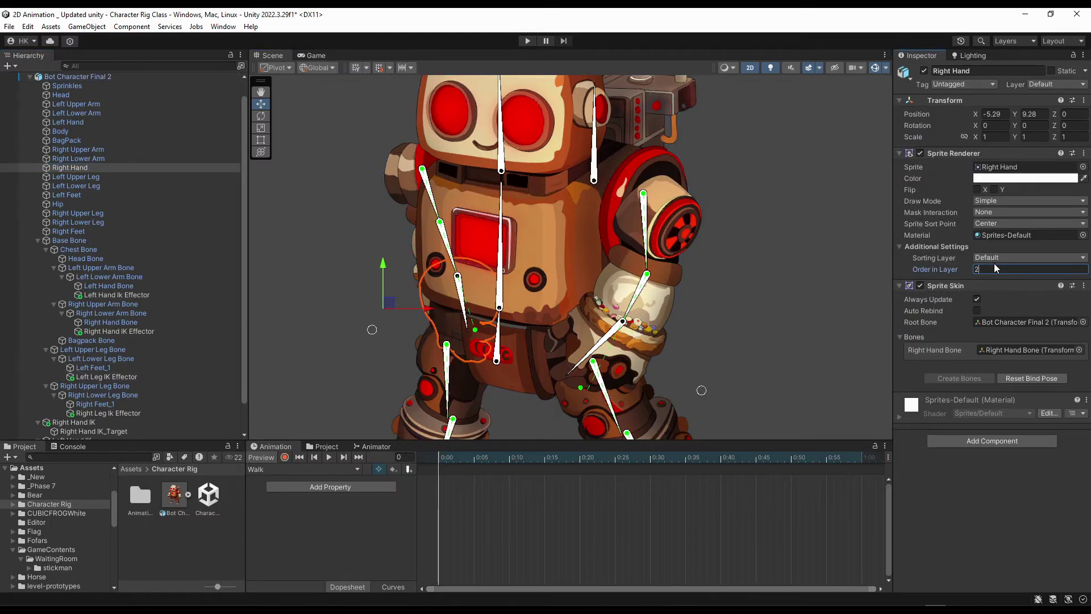
At frame 30, swing both lower arms and hands outward, with the left hand bone at about Z -10.553, and scrub back to frame 0.
click(509, 457)
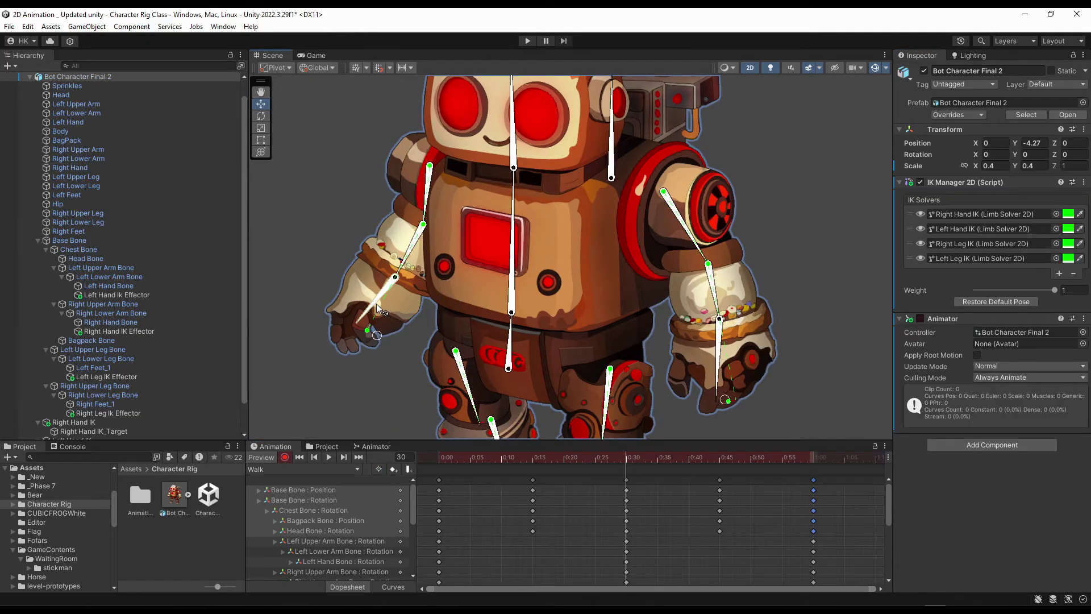
drag(376, 303, 360, 303)
drag(404, 259, 400, 258)
drag(721, 300, 730, 304)
click(729, 364)
scroll(648, 387, down, 7)
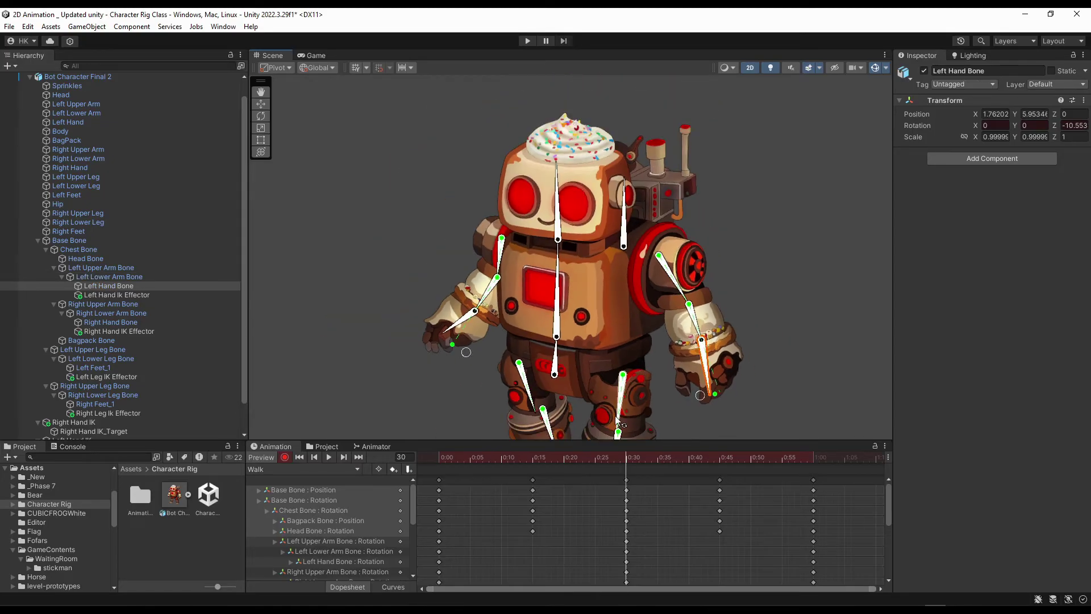
drag(598, 458, 438, 458)
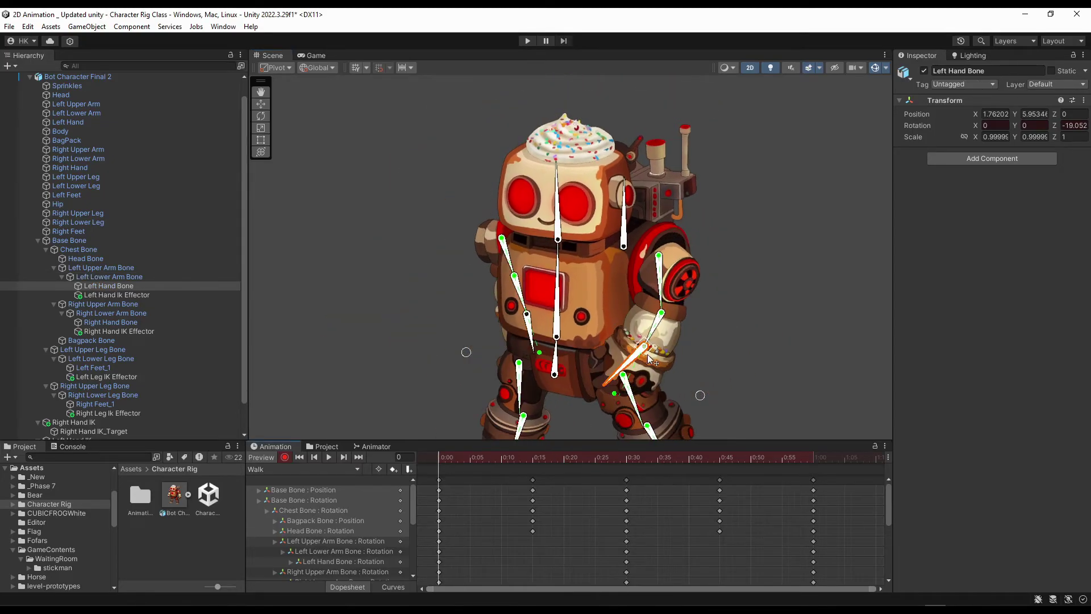
At frame 10, rotate the right lower leg and right upper leg bones slightly backward.
click(830, 457)
scroll(715, 372, down, 6)
middle_drag(715, 372, 633, 266)
scroll(482, 358, up, 10)
click(441, 456)
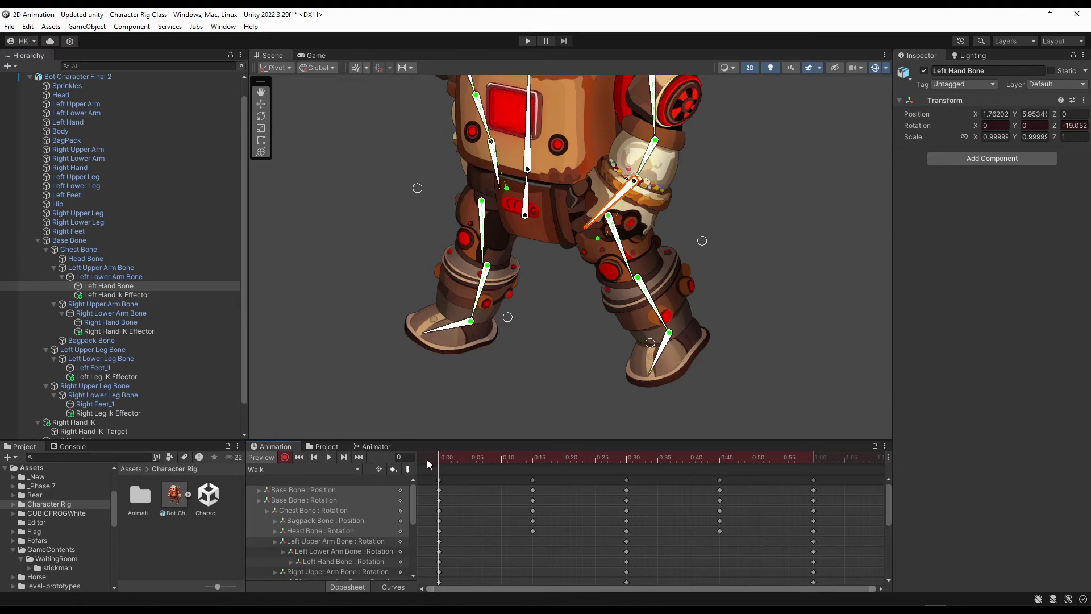
drag(446, 459, 499, 477)
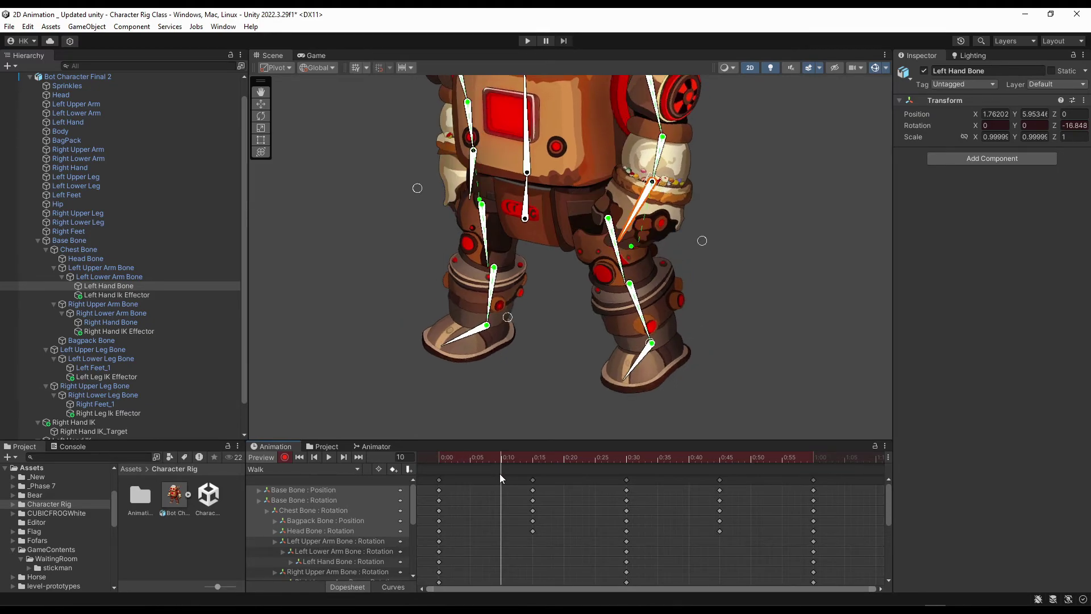
scroll(491, 364, up, 4)
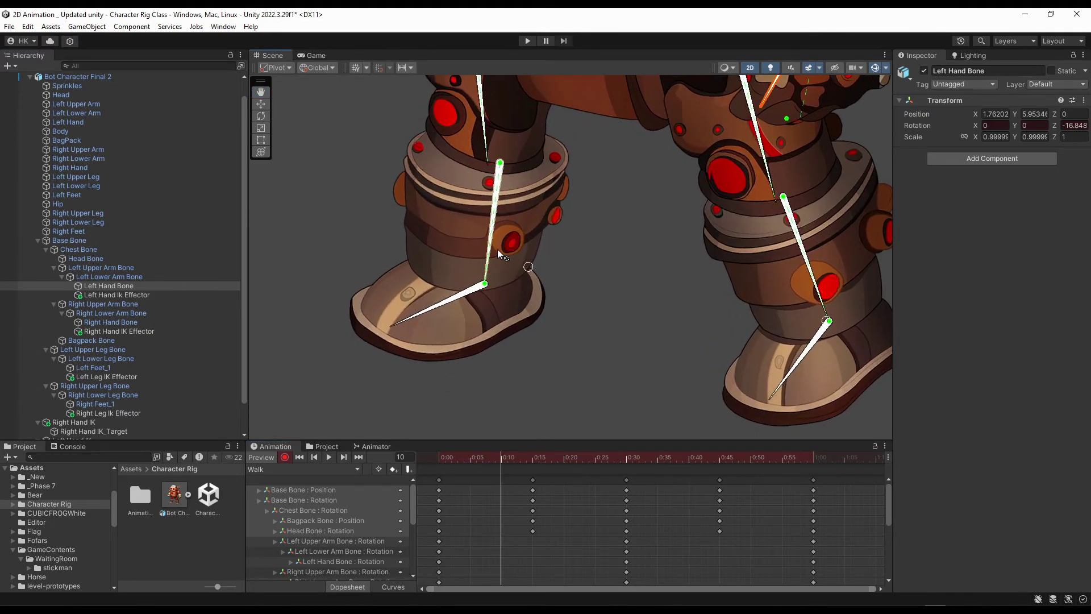
drag(490, 267, 499, 271)
drag(499, 165, 504, 167)
At frame 20, adjust the right leg bones with the lower leg at about Z -11.241, and scrub to check the stride.
scroll(504, 167, down, 10)
drag(502, 484, 564, 492)
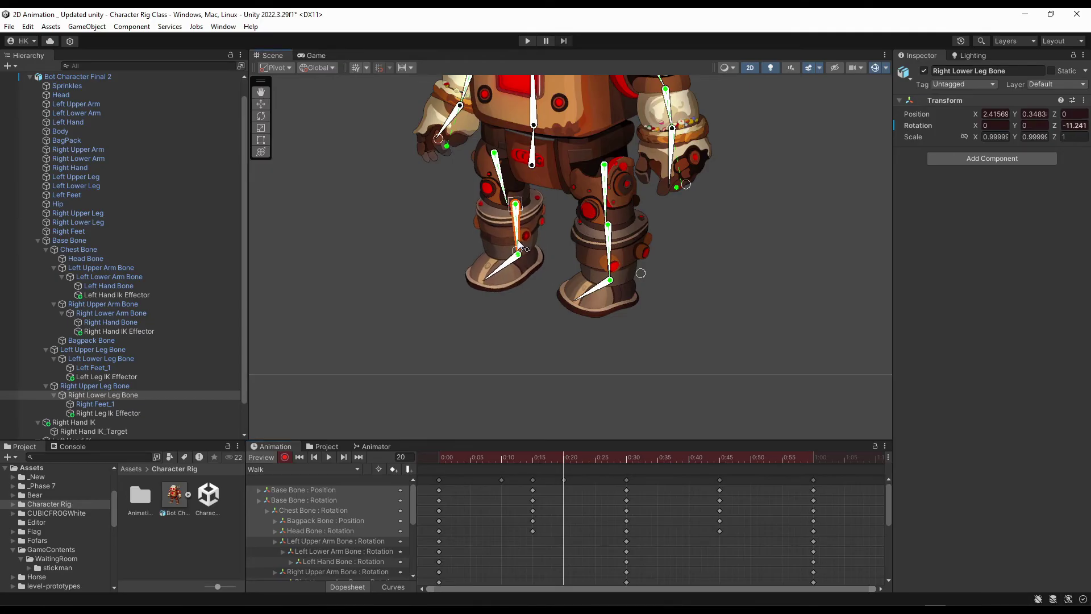
drag(466, 457, 524, 542)
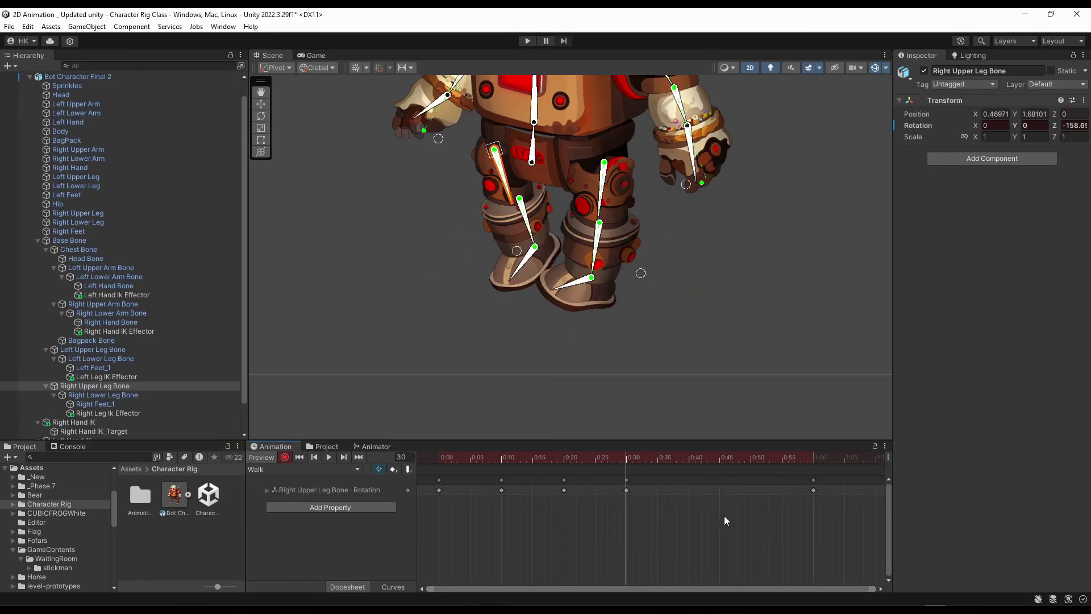
At frame 45, bend the right lower leg bone backward to lift the foot.
click(531, 221)
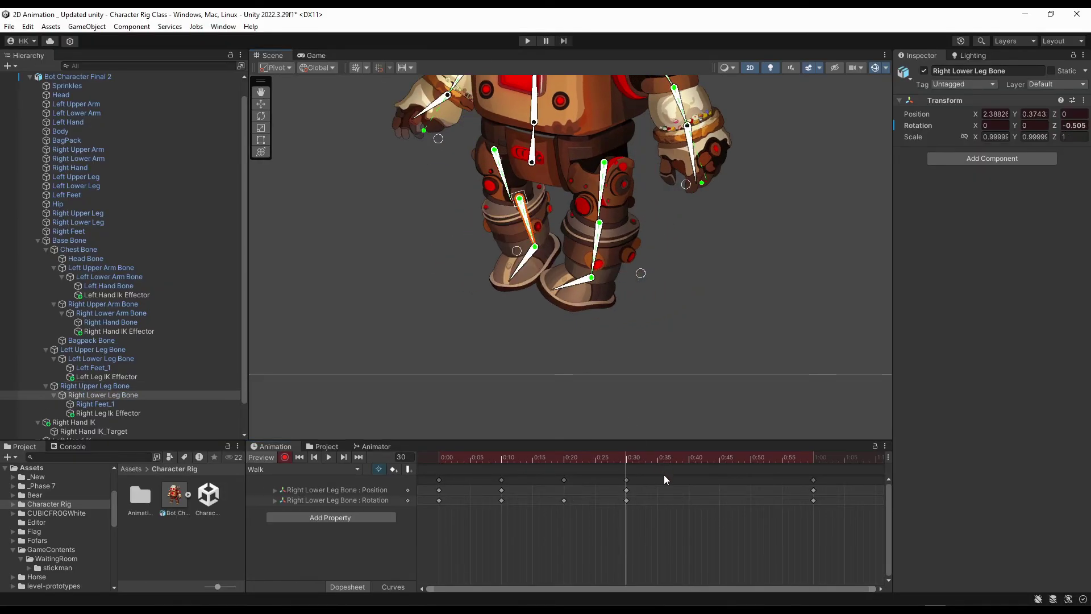
drag(632, 458, 726, 456)
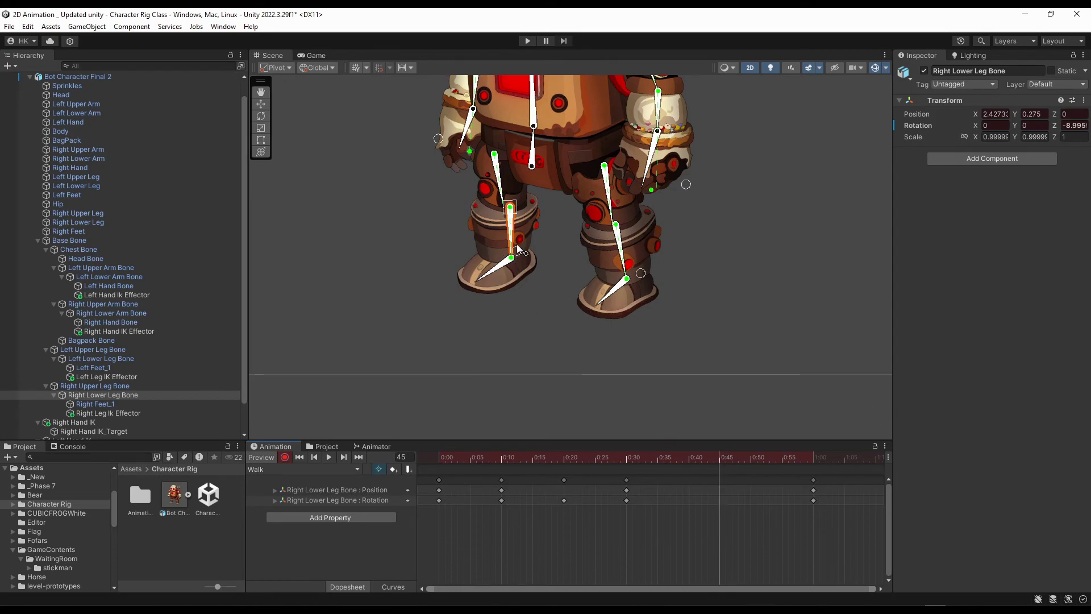
drag(517, 242, 518, 207)
Scrub and play the Walk clip in the Game view to check the right leg's motion, and return to the Scene view.
drag(625, 455, 806, 486)
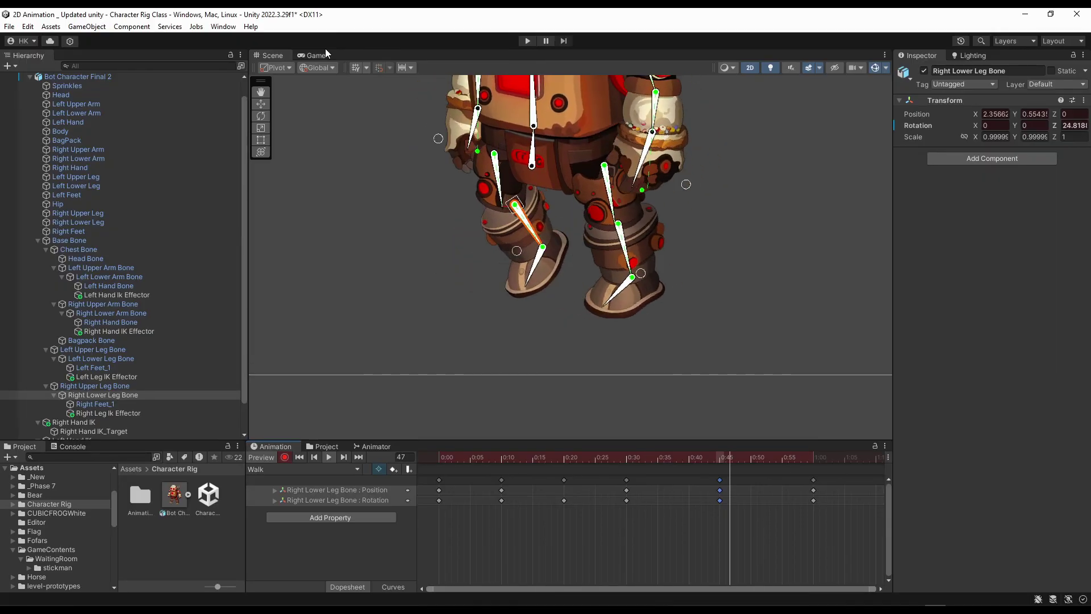
click(316, 55)
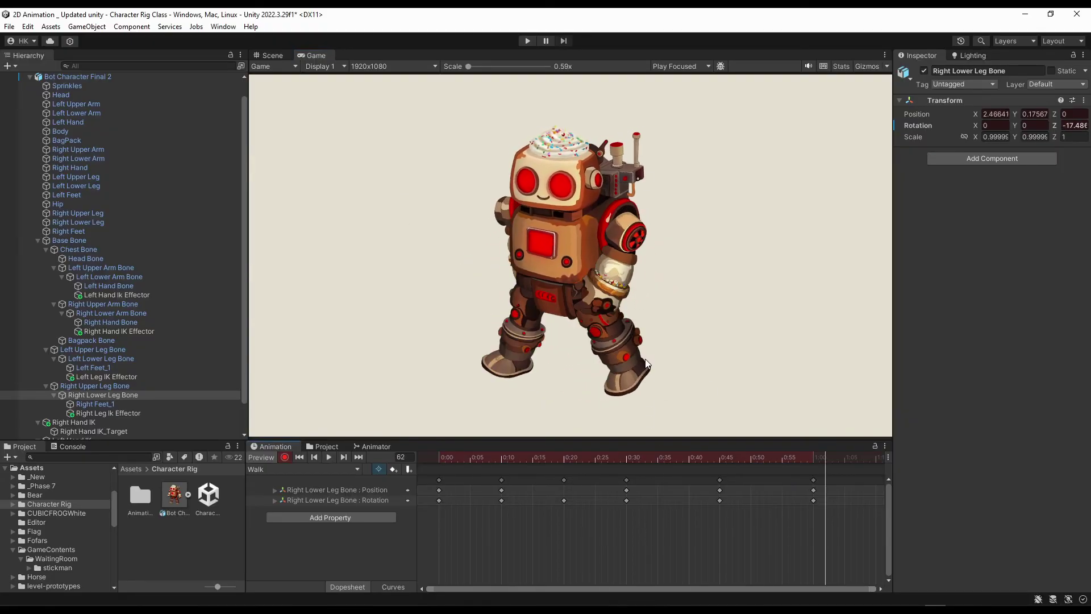
click(278, 54)
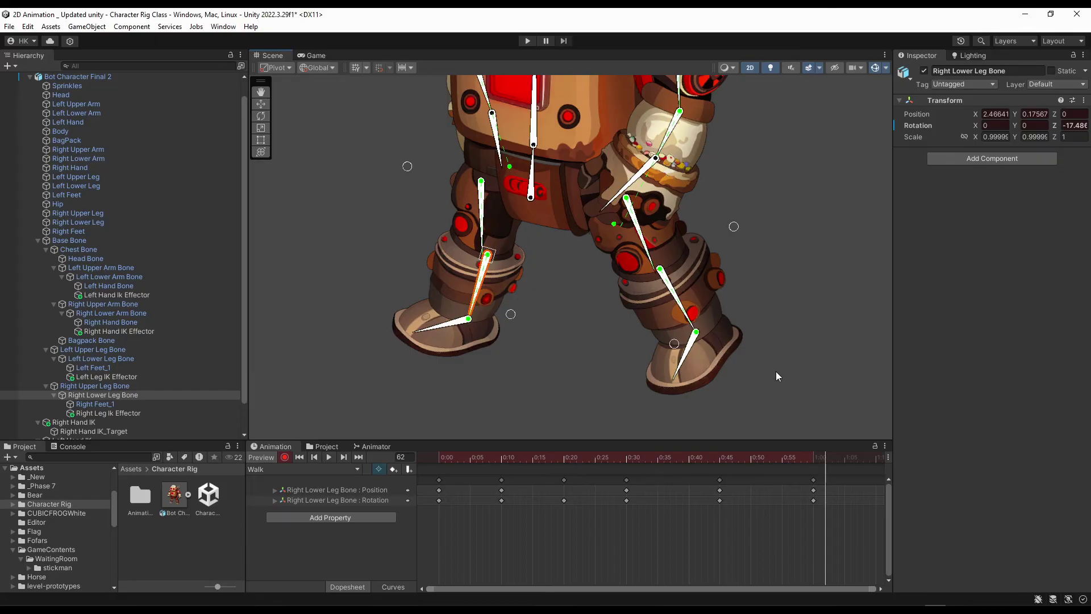
At frame 15, bend the left lower leg bone backward to lift the foot.
drag(449, 458, 534, 458)
click(642, 320)
drag(642, 320, 662, 319)
Rotate the left foot bone to about Z -56.54 at frame 40, and adjust the left lower leg and foot at frame 50.
drag(480, 464, 689, 510)
drag(570, 366, 571, 377)
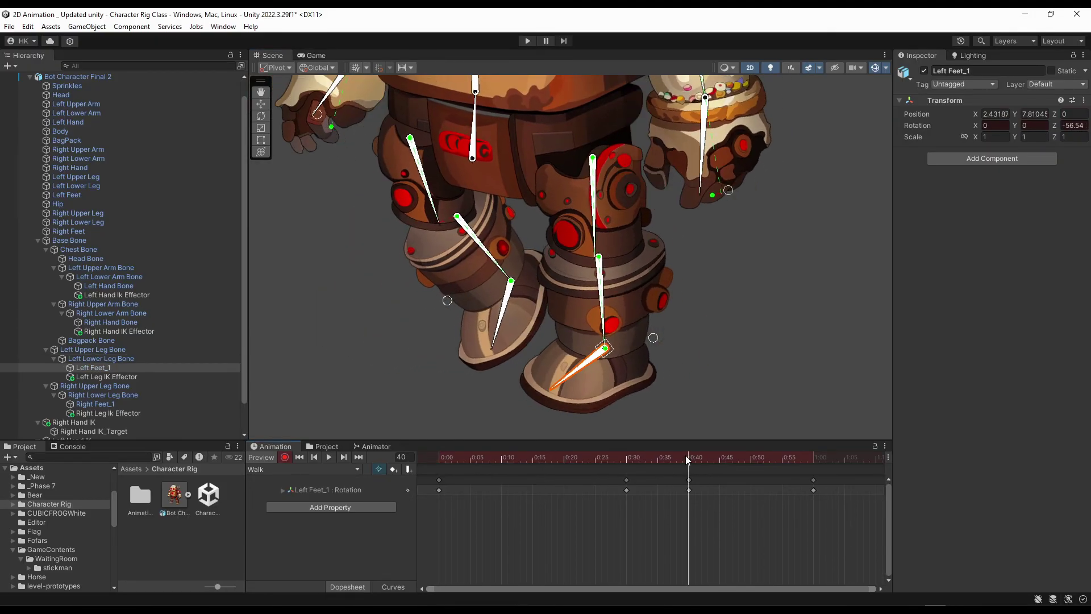
drag(686, 459, 751, 466)
drag(638, 306, 643, 306)
click(606, 376)
drag(751, 458, 820, 533)
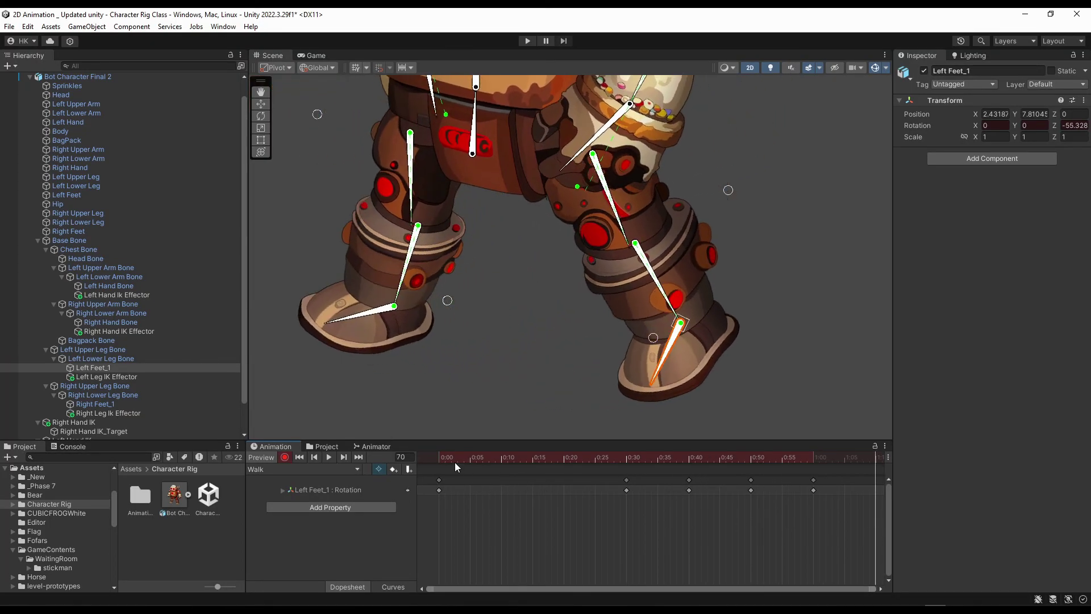